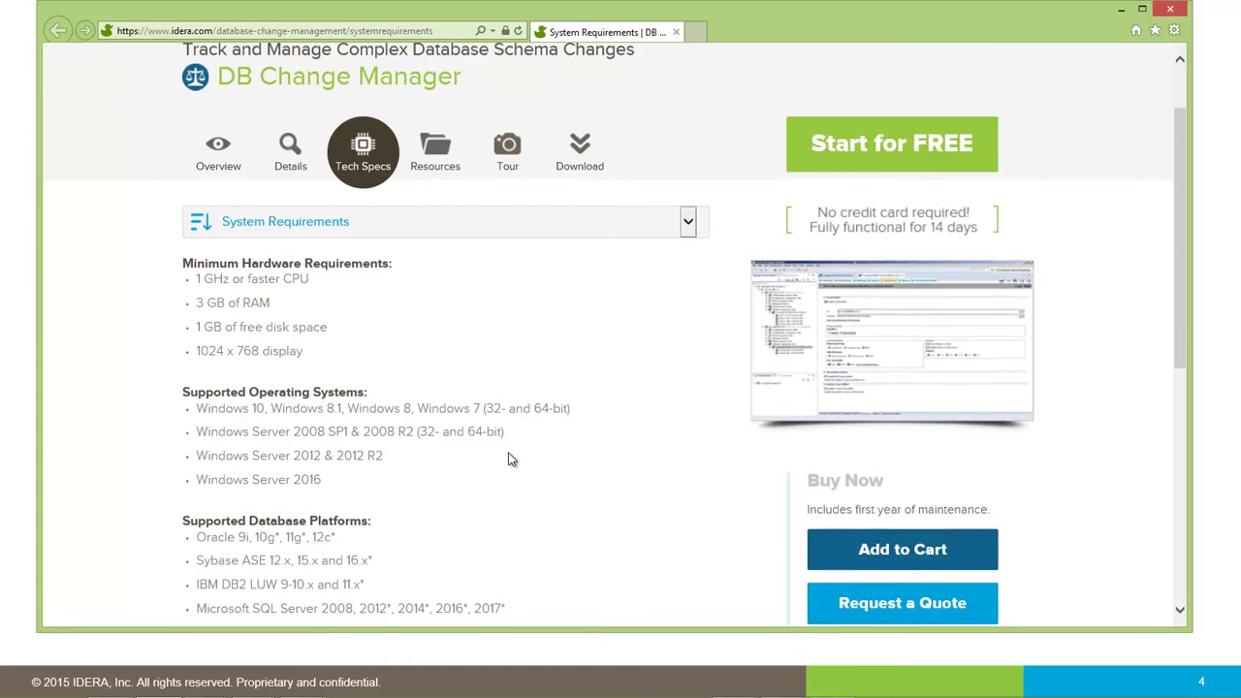
Review the DB Change Manager system requirements, and open the DB Change Manager 17.0.x Quick Start Guide PDF from the product documentation.
{"action": "scroll", "coordinate": [423, 522], "scroll_direction": "down", "scroll_amount": 3}
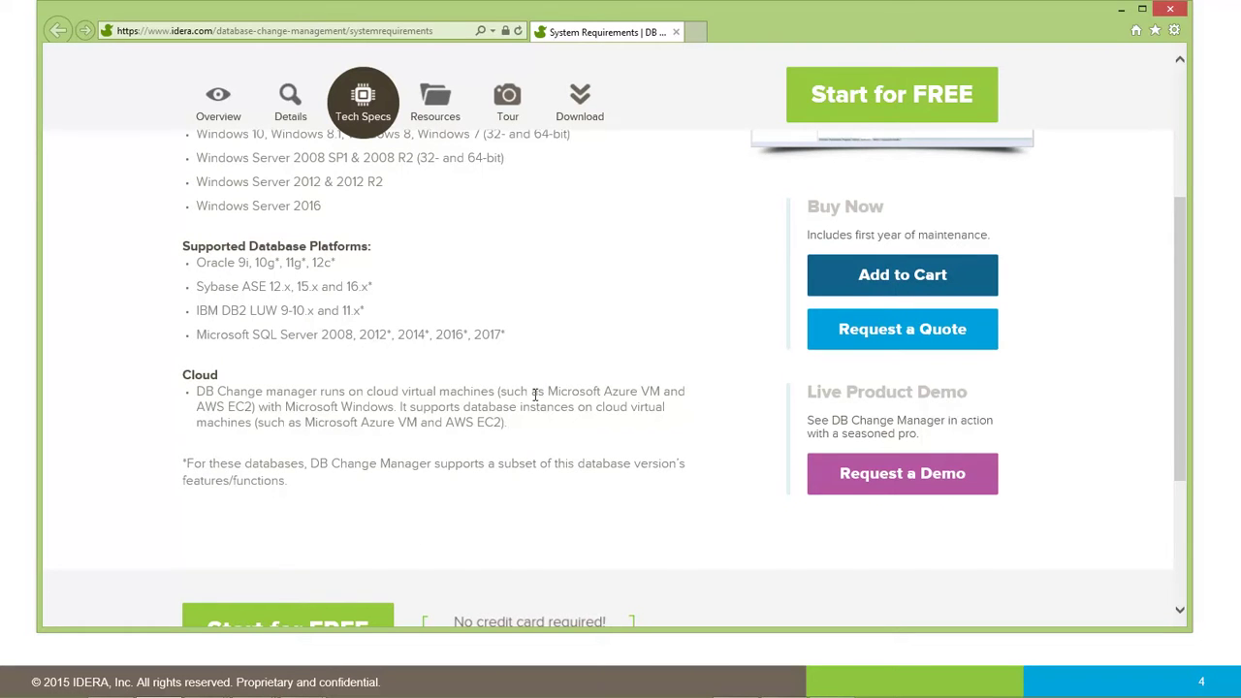
{"action": "left_click", "coordinate": [1214, 394]}
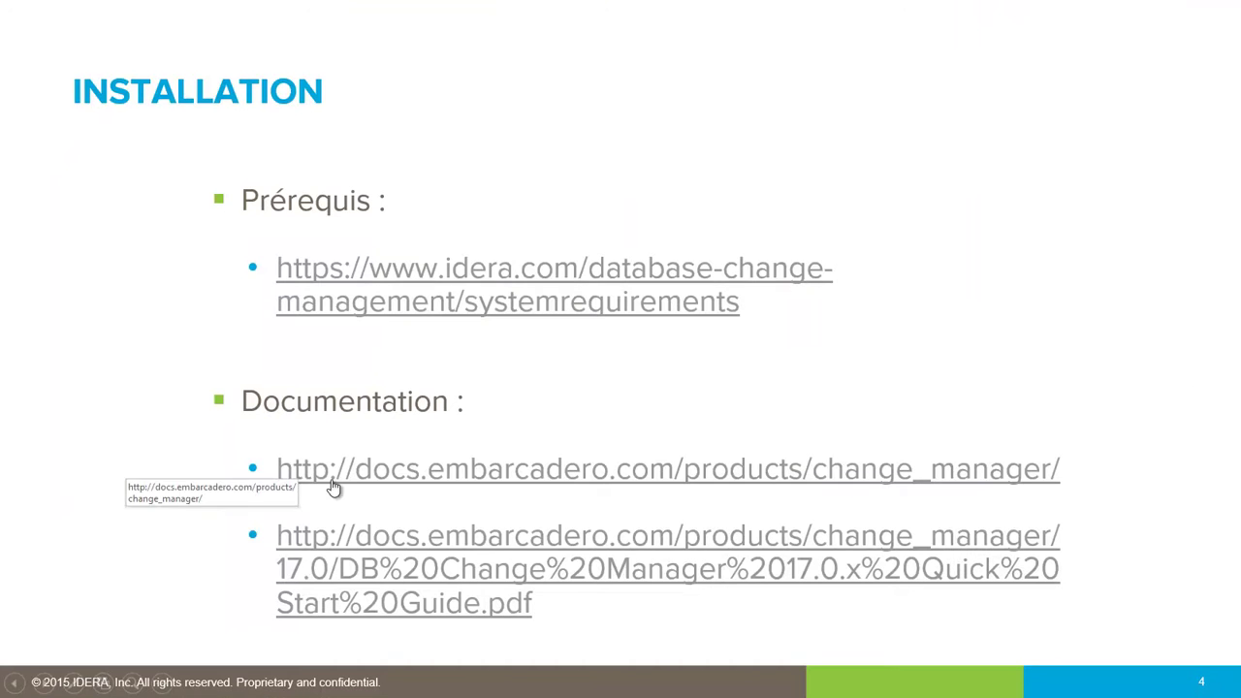
{"action": "left_click", "coordinate": [546, 476]}
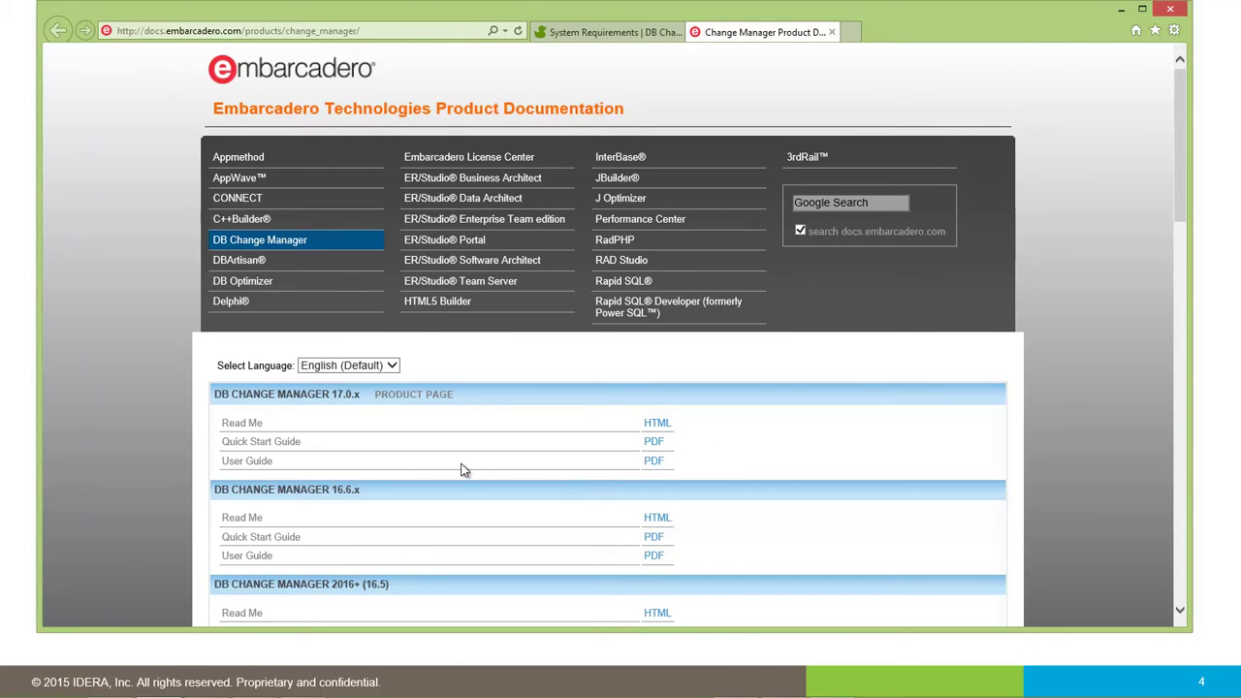
{"action": "left_click", "coordinate": [655, 444]}
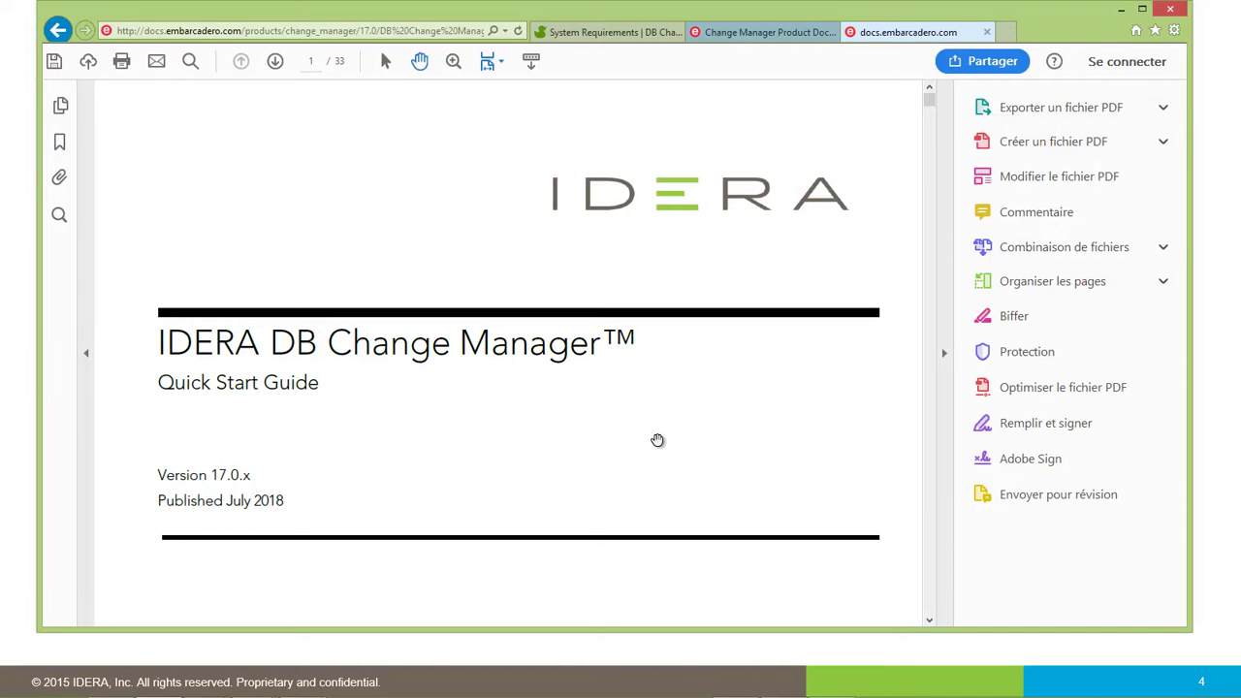
Fit whole pages of the Quick Start Guide in view and browse to its Contents page.
{"action": "left_click", "coordinate": [499, 62]}
{"action": "left_click", "coordinate": [523, 114]}
{"action": "scroll", "coordinate": [643, 247], "scroll_direction": "down", "scroll_amount": 1}
{"action": "scroll", "coordinate": [646, 246], "scroll_direction": "down", "scroll_amount": 1}
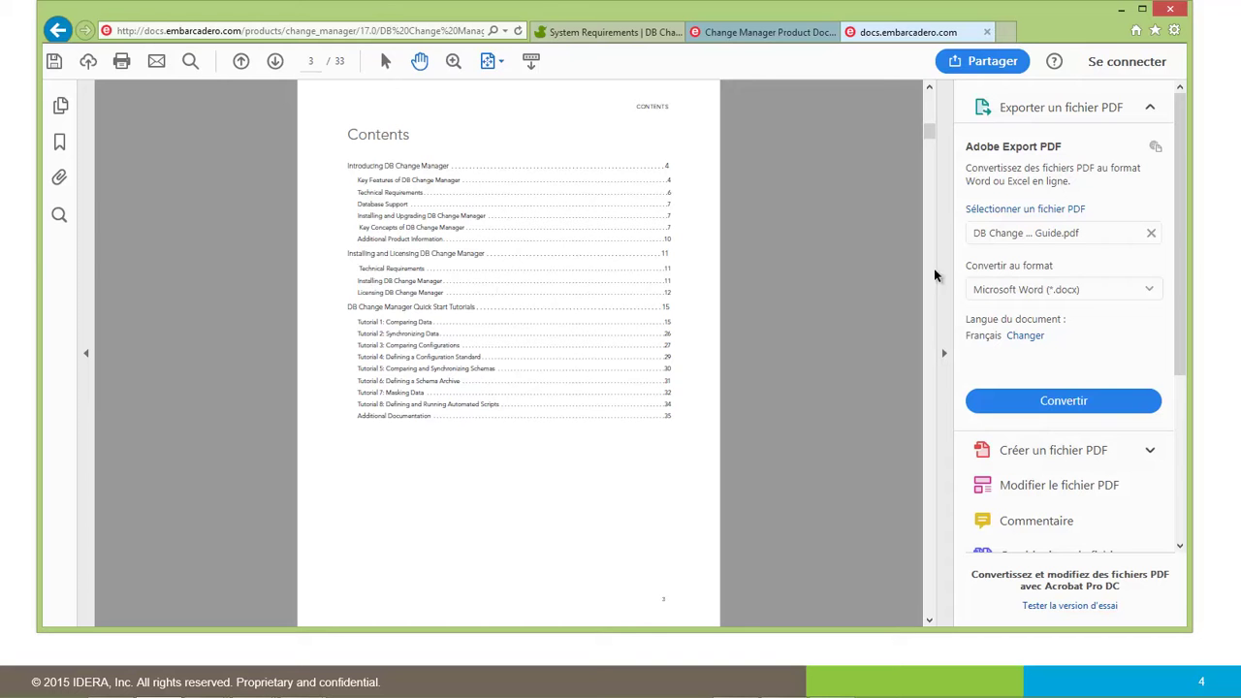
Switch to the IDERA site in Edge and download the DB Change Manager Installation Kit through the free trial, saving DBChangeManager.zip.
{"action": "key", "text": "alt+Tab"}
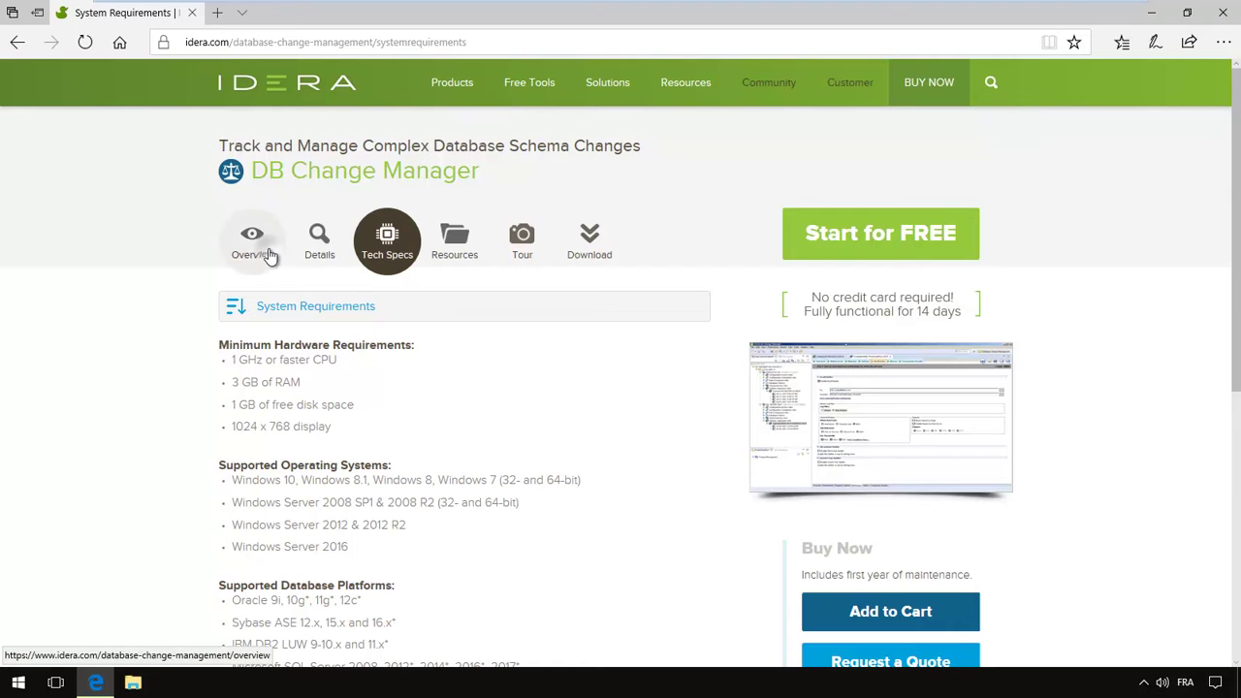
{"action": "left_click", "coordinate": [264, 250]}
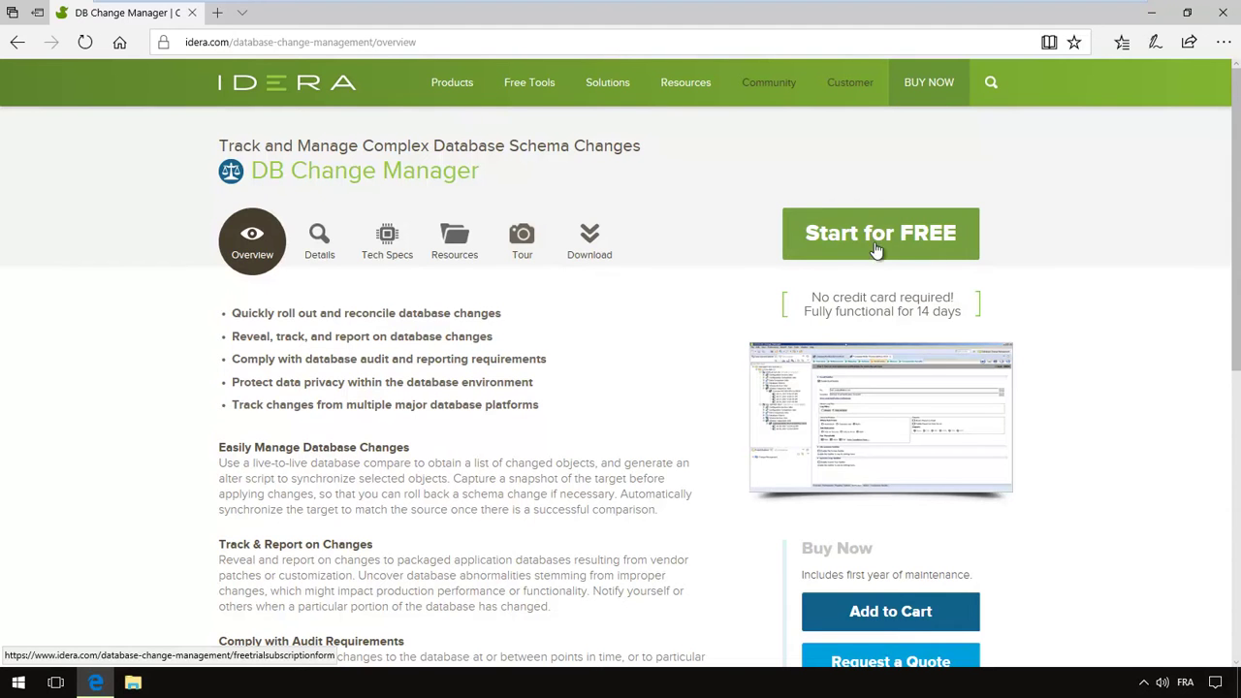
{"action": "left_click", "coordinate": [919, 242]}
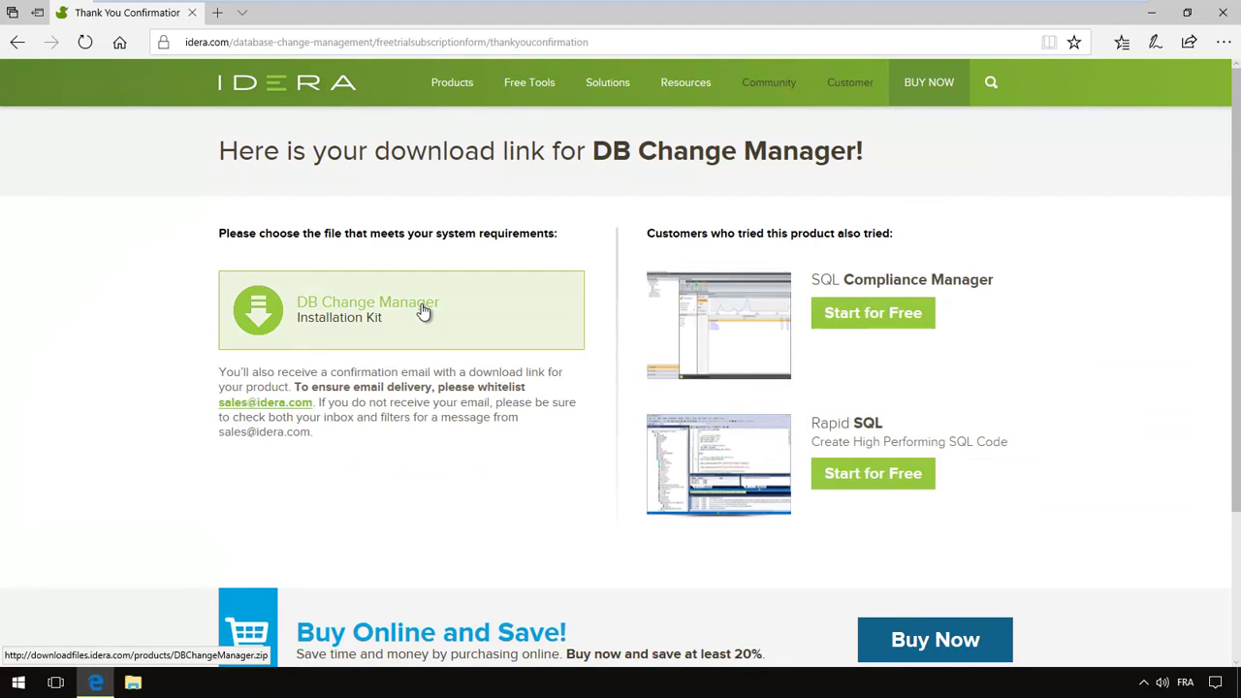
{"action": "left_click", "coordinate": [418, 314]}
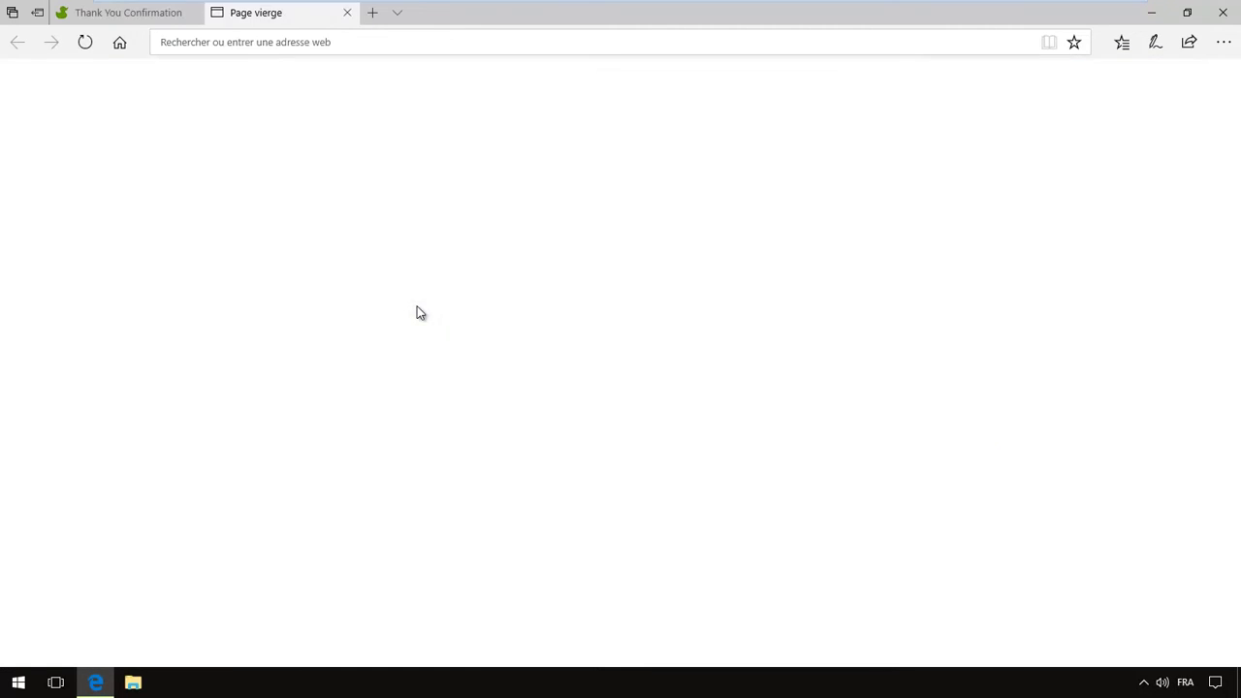
{"action": "left_click", "coordinate": [772, 644]}
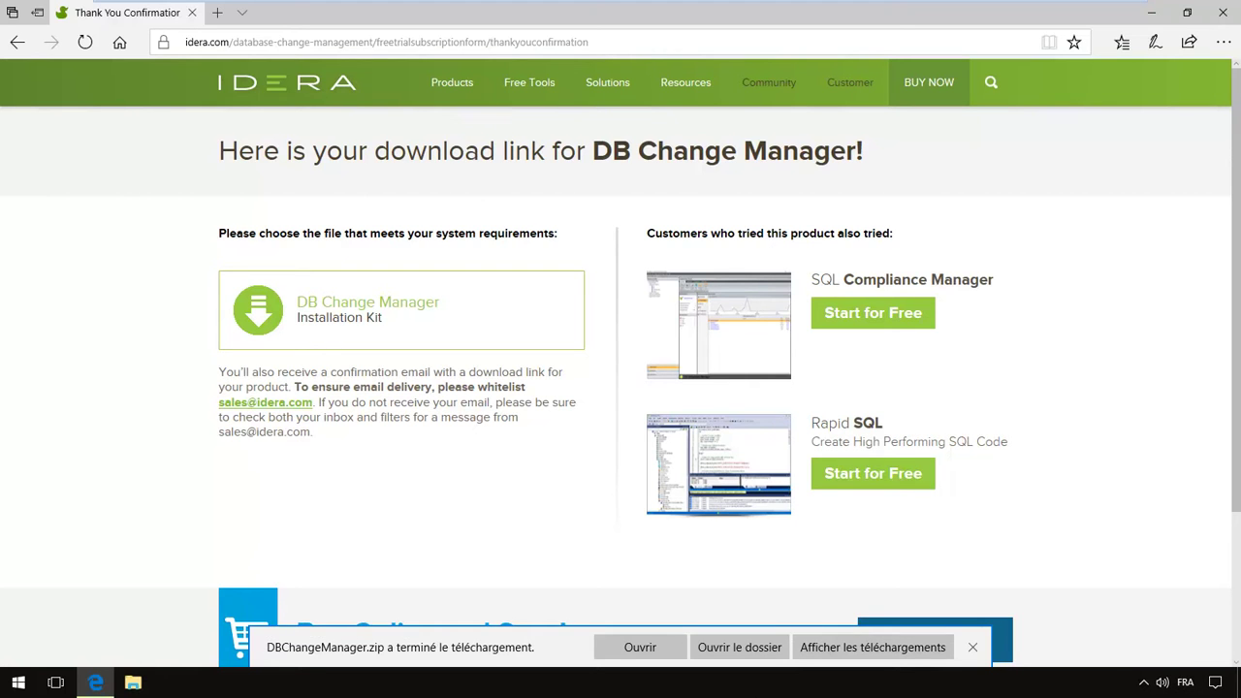
Extract the downloaded DBChangeManager archive to the DBChangeManager downloads folder, without displaying the extracted files on completion.
{"action": "left_click", "coordinate": [718, 647]}
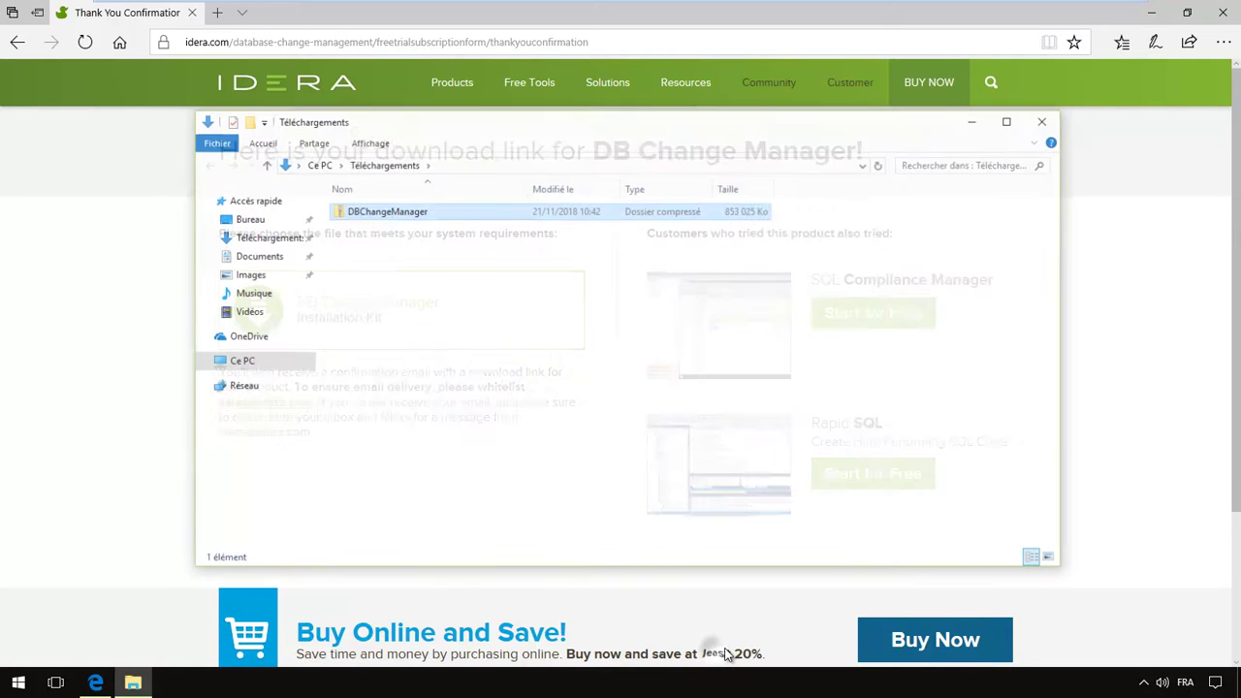
{"action": "right_click", "coordinate": [409, 213]}
{"action": "left_click", "coordinate": [493, 258]}
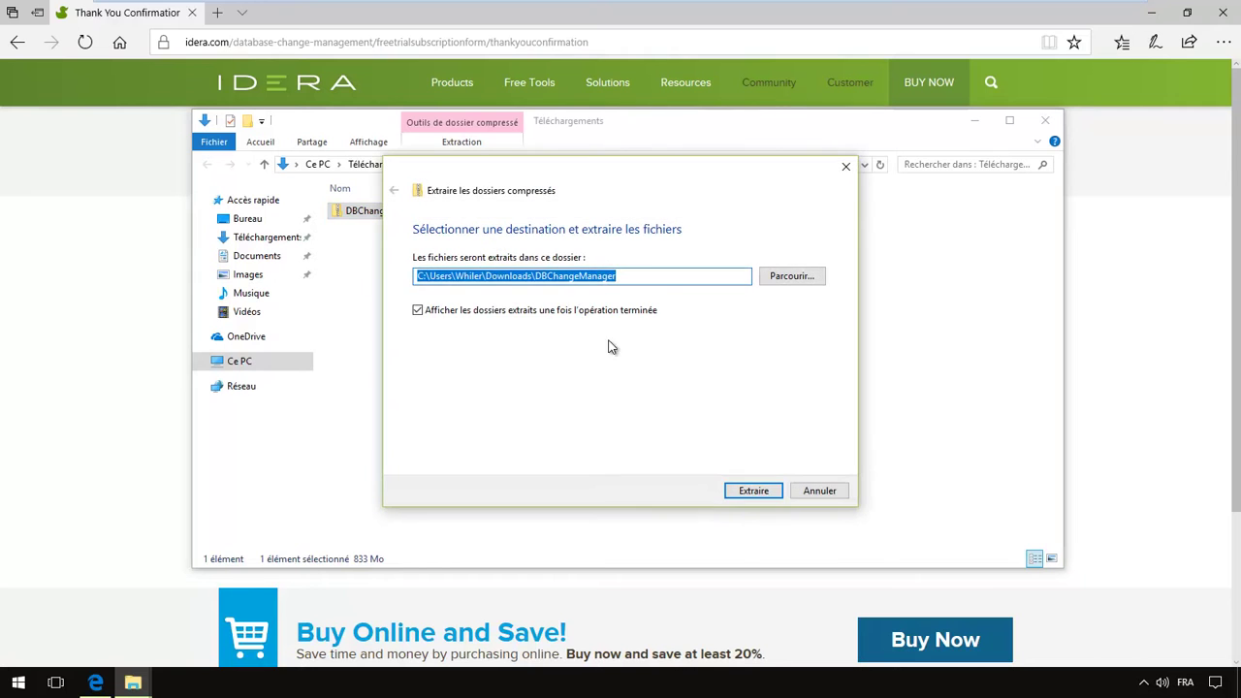
{"action": "left_click", "coordinate": [418, 311]}
{"action": "left_click", "coordinate": [753, 491]}
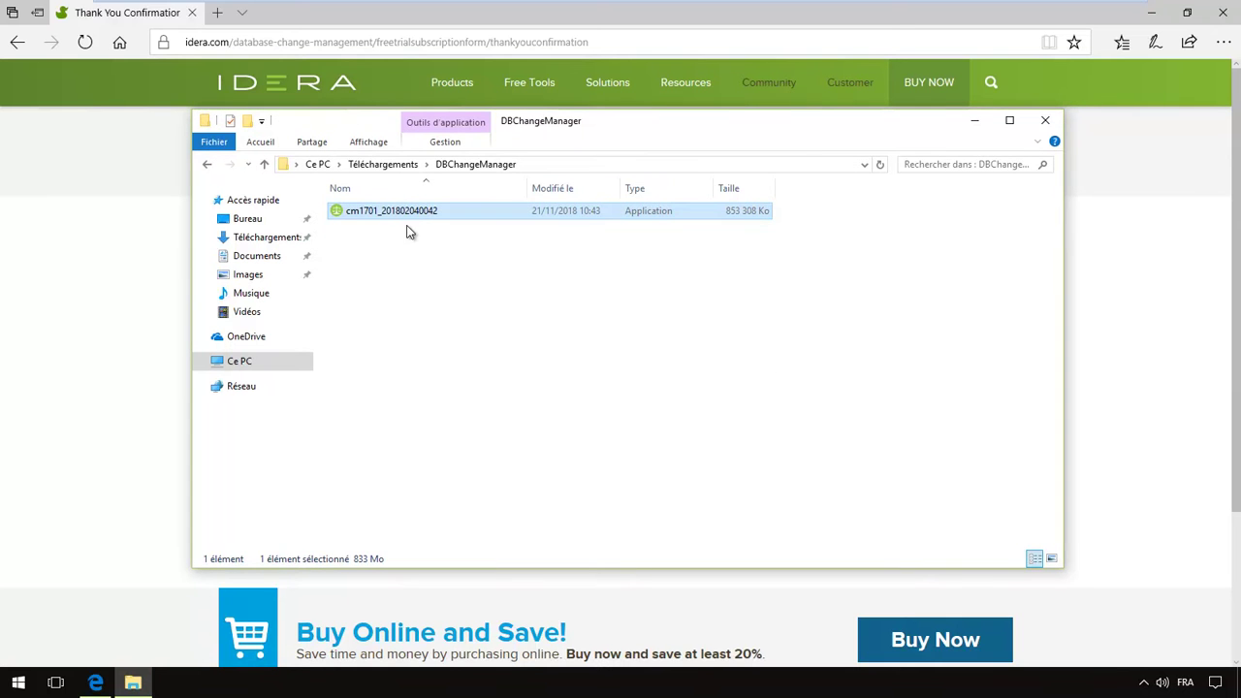
{"action": "double_click", "coordinate": [412, 211]}
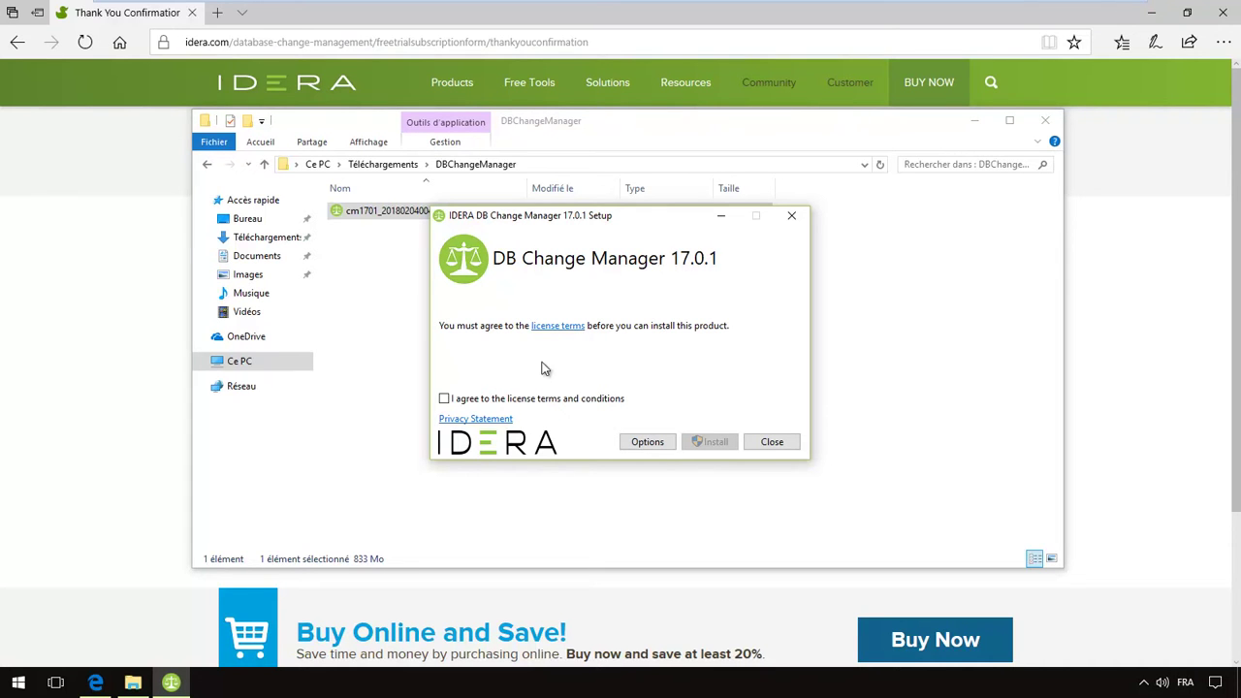
{"action": "left_click", "coordinate": [444, 397]}
{"action": "left_click", "coordinate": [660, 443]}
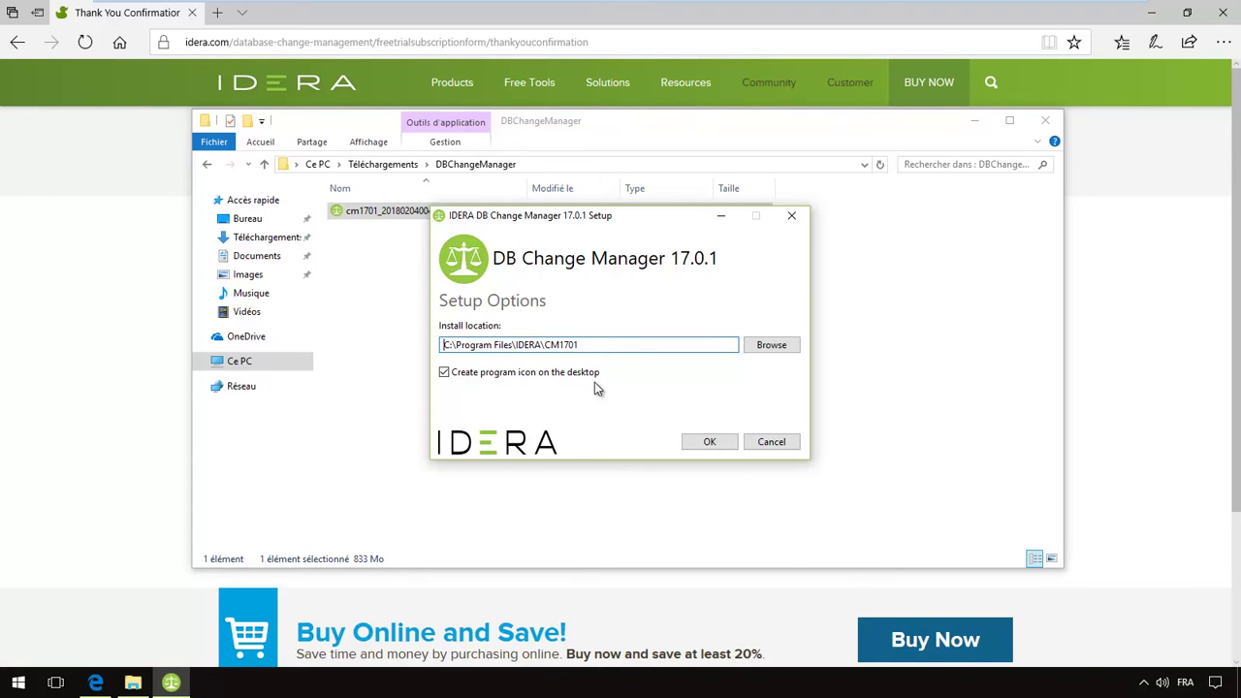
{"action": "left_click", "coordinate": [691, 443]}
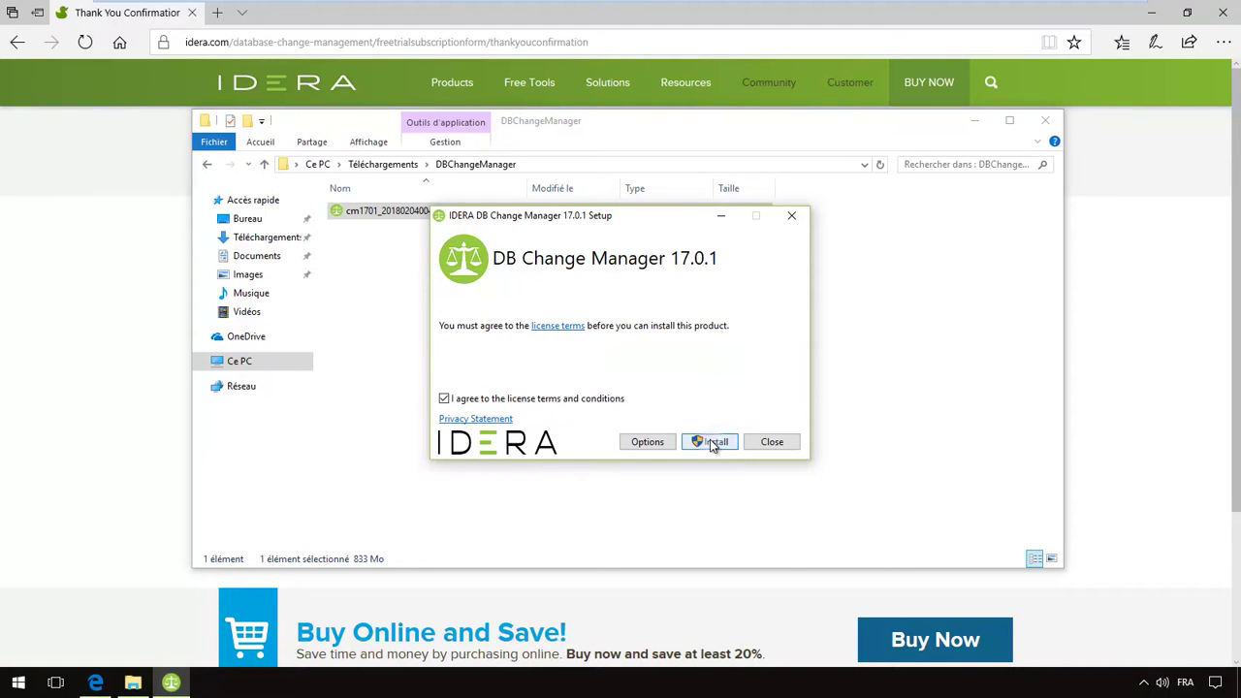
Install DB Change Manager 17.0.1 and launch it once setup is complete.
{"action": "left_click", "coordinate": [715, 442]}
{"action": "left_click", "coordinate": [541, 449]}
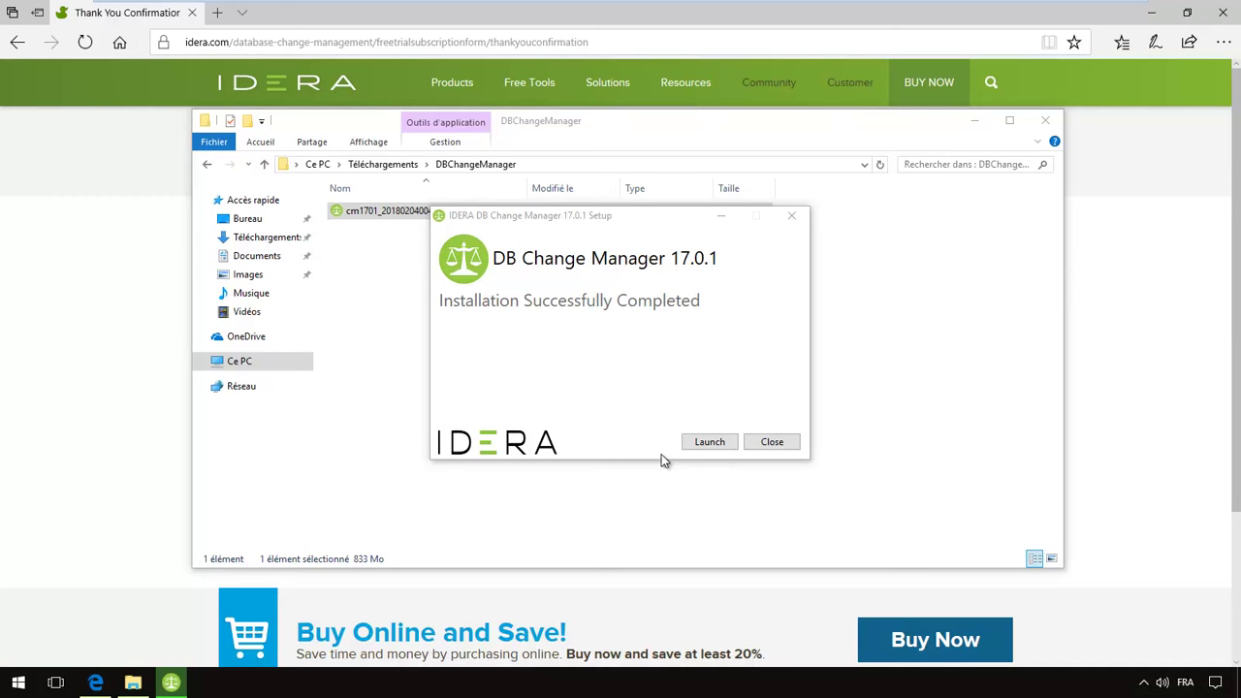
{"action": "left_click", "coordinate": [709, 442]}
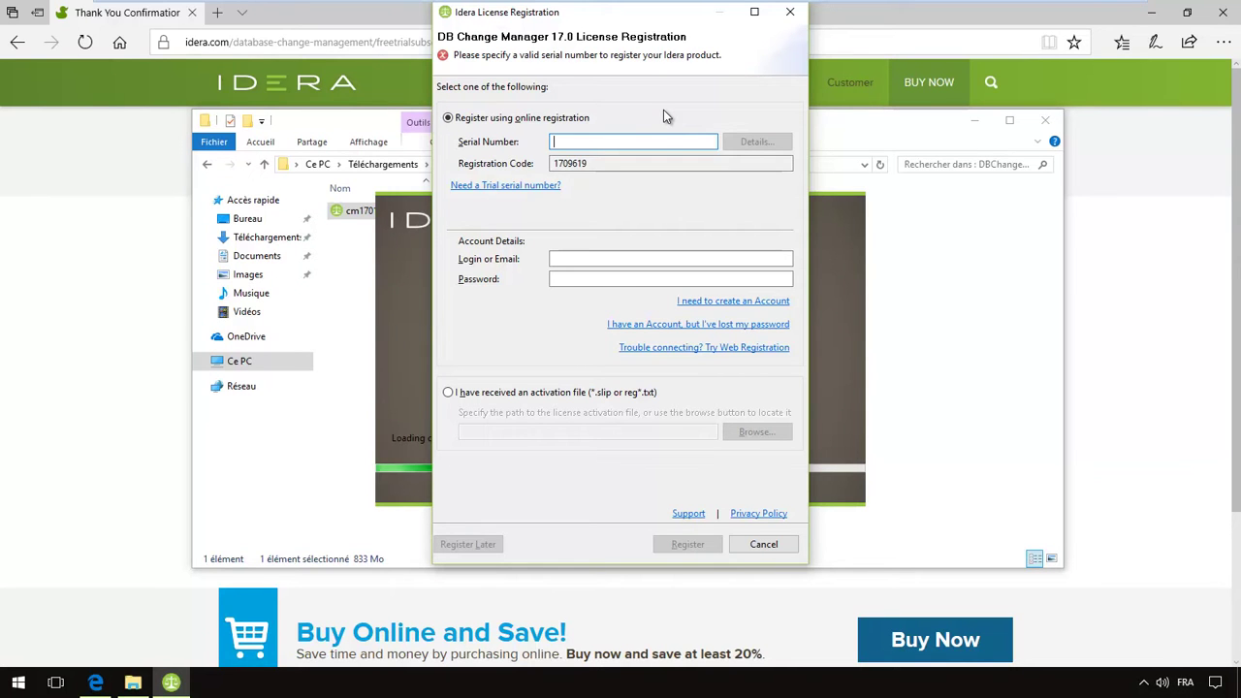
Paste the trial serial number into the online license registration form and go to the account login field.
{"action": "key", "text": "ctrl+v"}
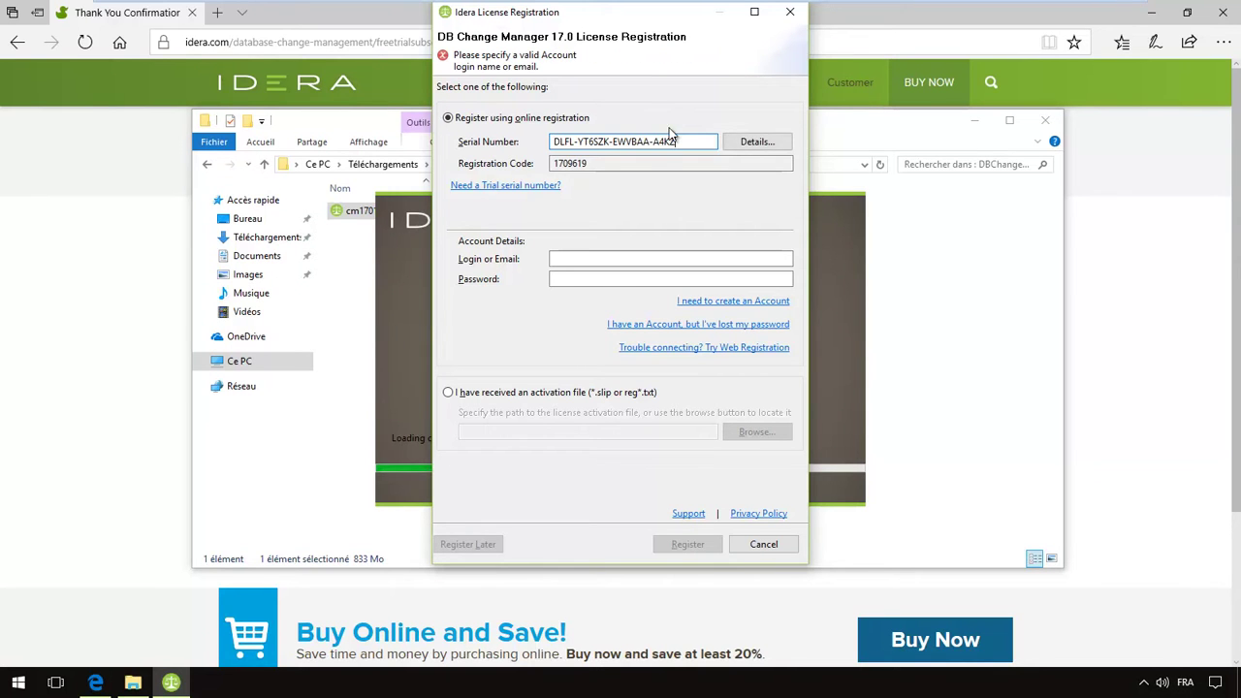
{"action": "double_click", "coordinate": [608, 163]}
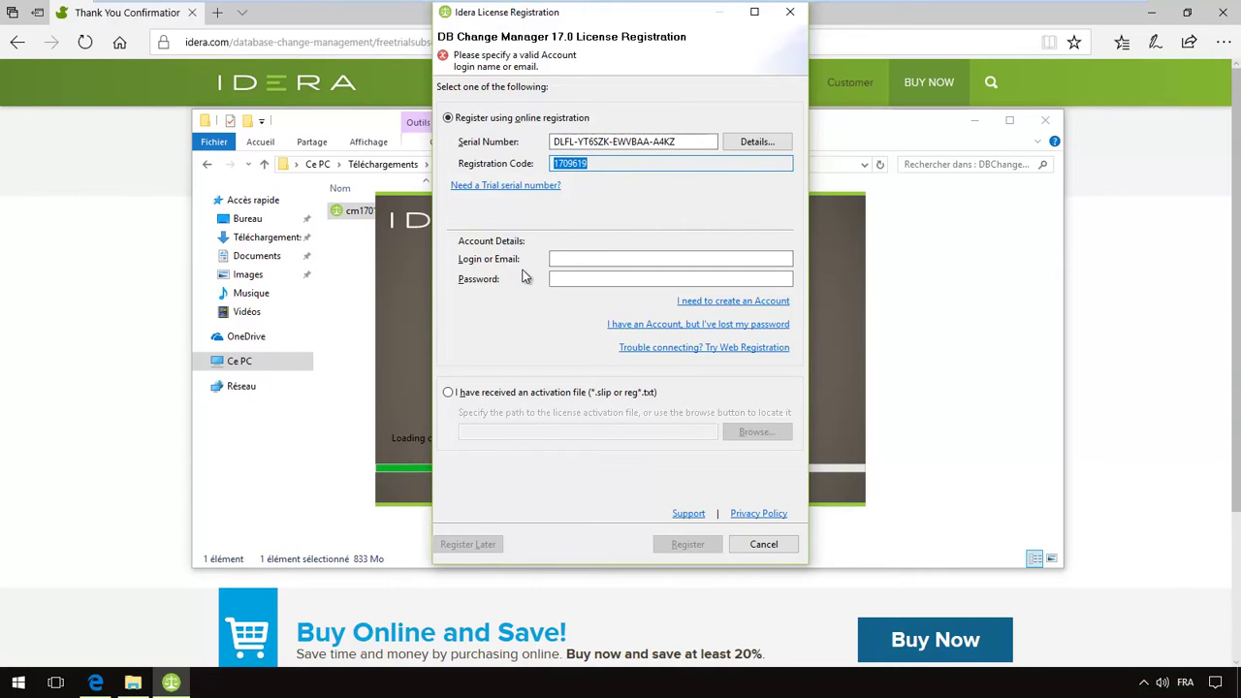
{"action": "left_click", "coordinate": [558, 260]}
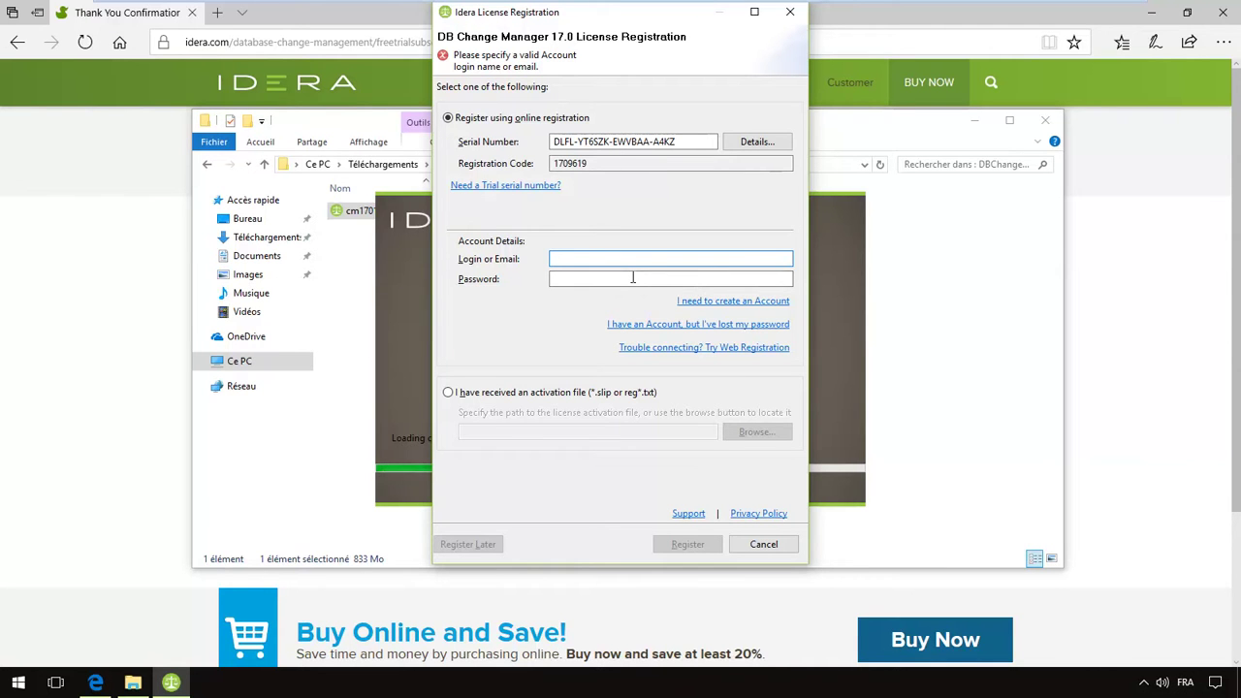
Open the IDERA account creation page from the license registration and examine its login, password and password verification fields.
{"action": "left_click", "coordinate": [734, 302]}
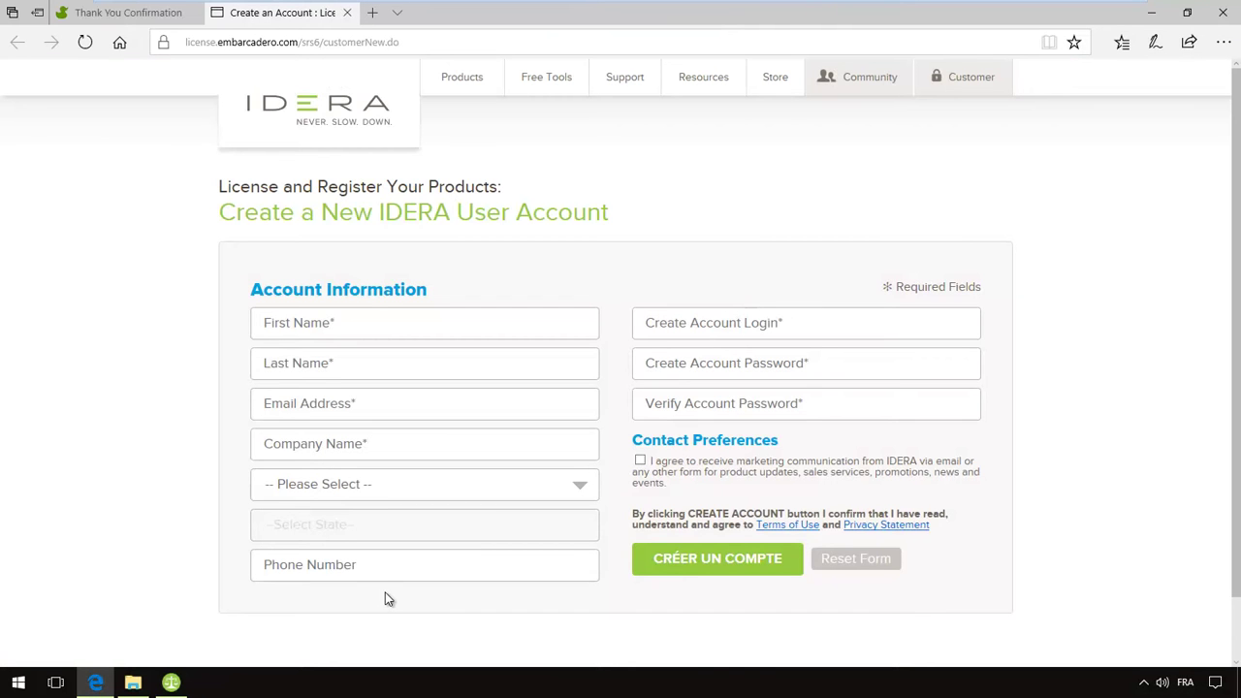
{"action": "left_click", "coordinate": [731, 326]}
{"action": "left_click", "coordinate": [659, 366]}
{"action": "left_click", "coordinate": [791, 398]}
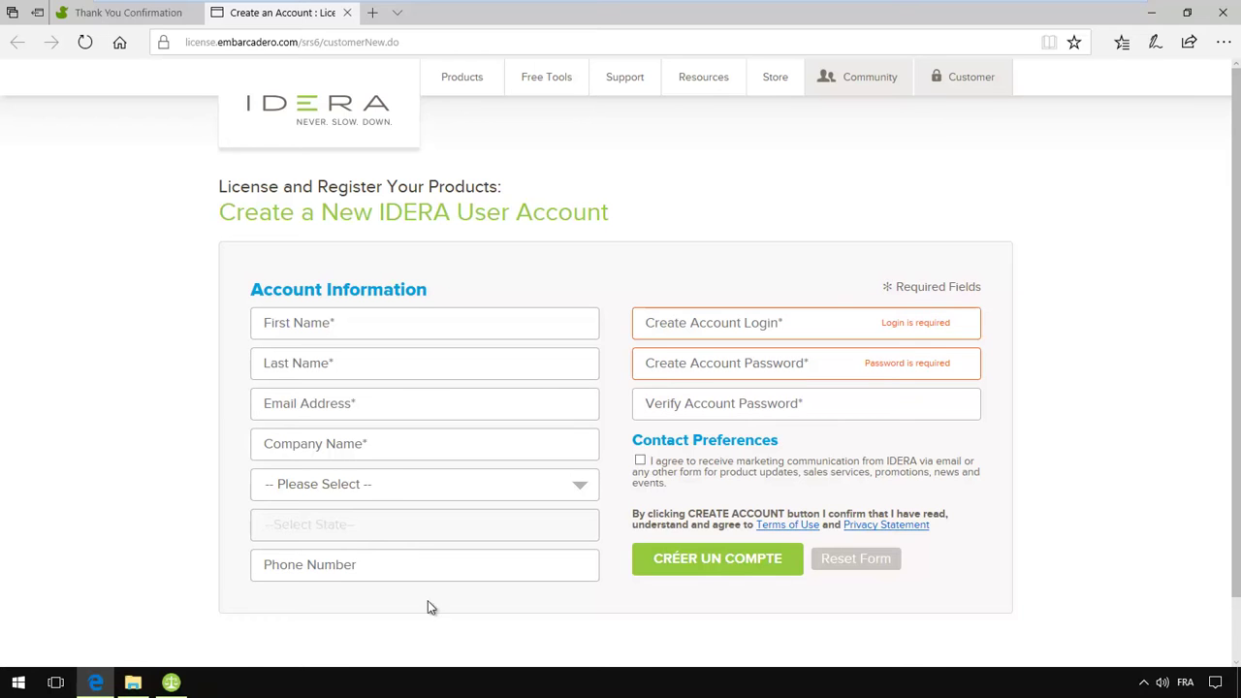
View the lost-password page linked from the license registration, and check the activation file option before returning to online registration.
{"action": "left_click", "coordinate": [171, 685]}
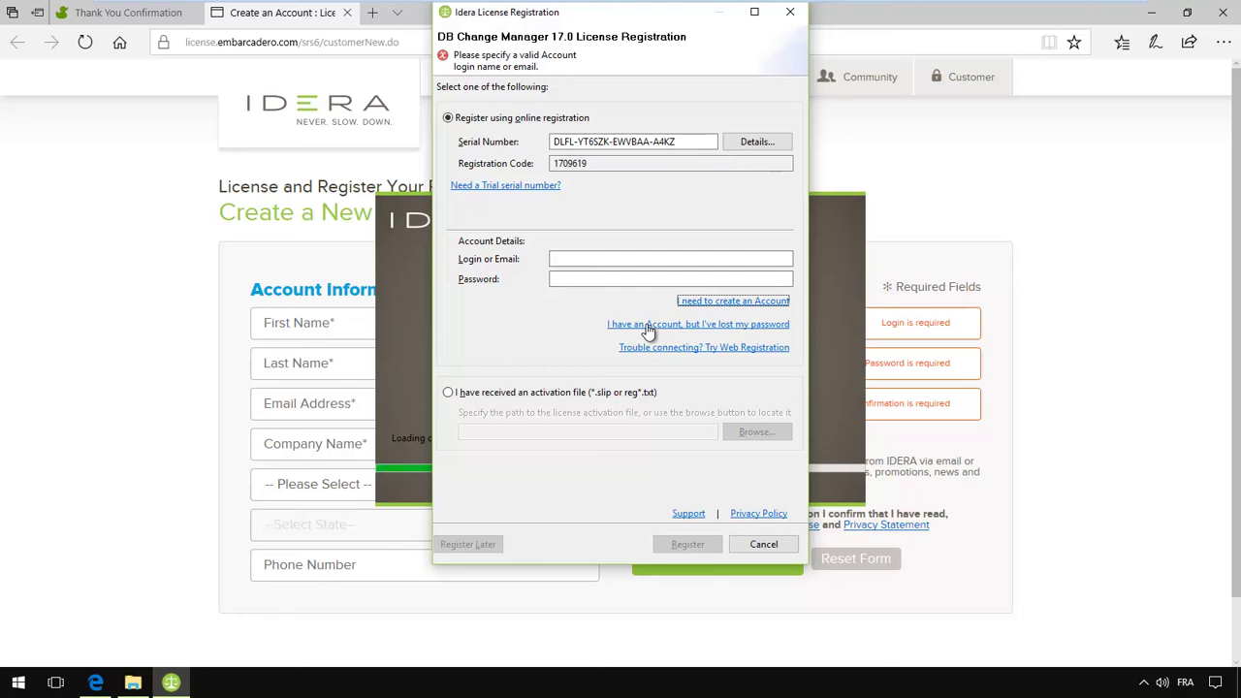
{"action": "left_click", "coordinate": [742, 326]}
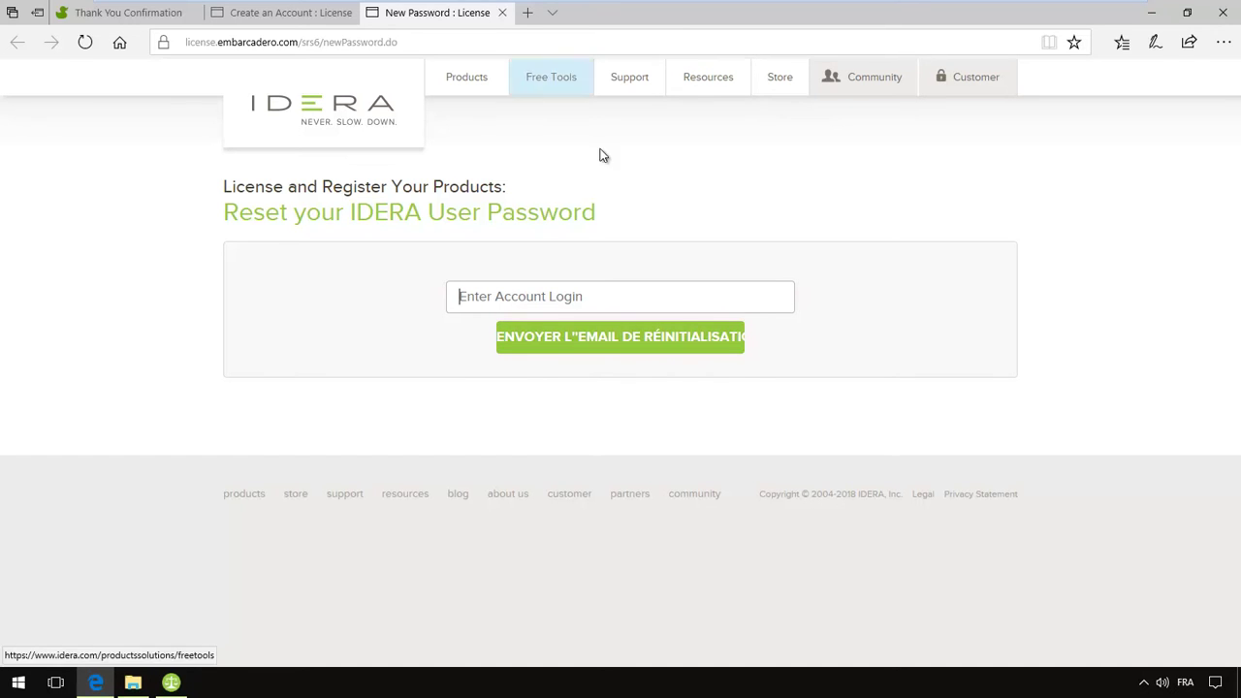
{"action": "left_click", "coordinate": [170, 683]}
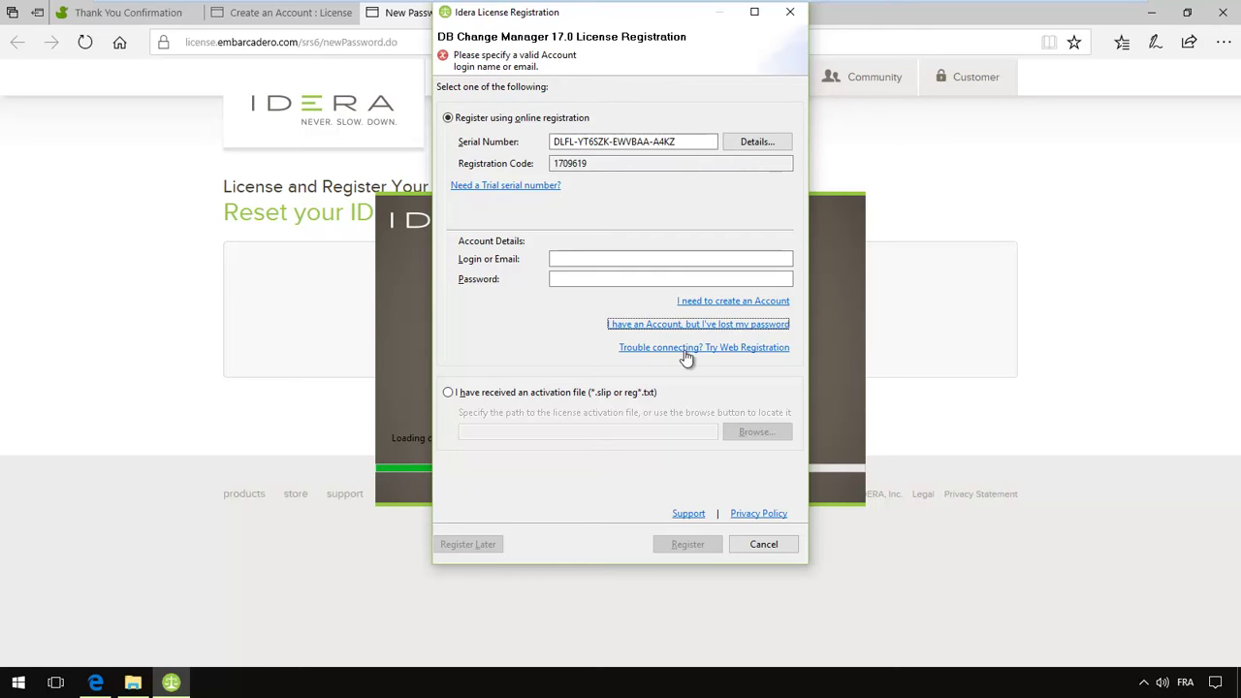
{"action": "left_click", "coordinate": [576, 392]}
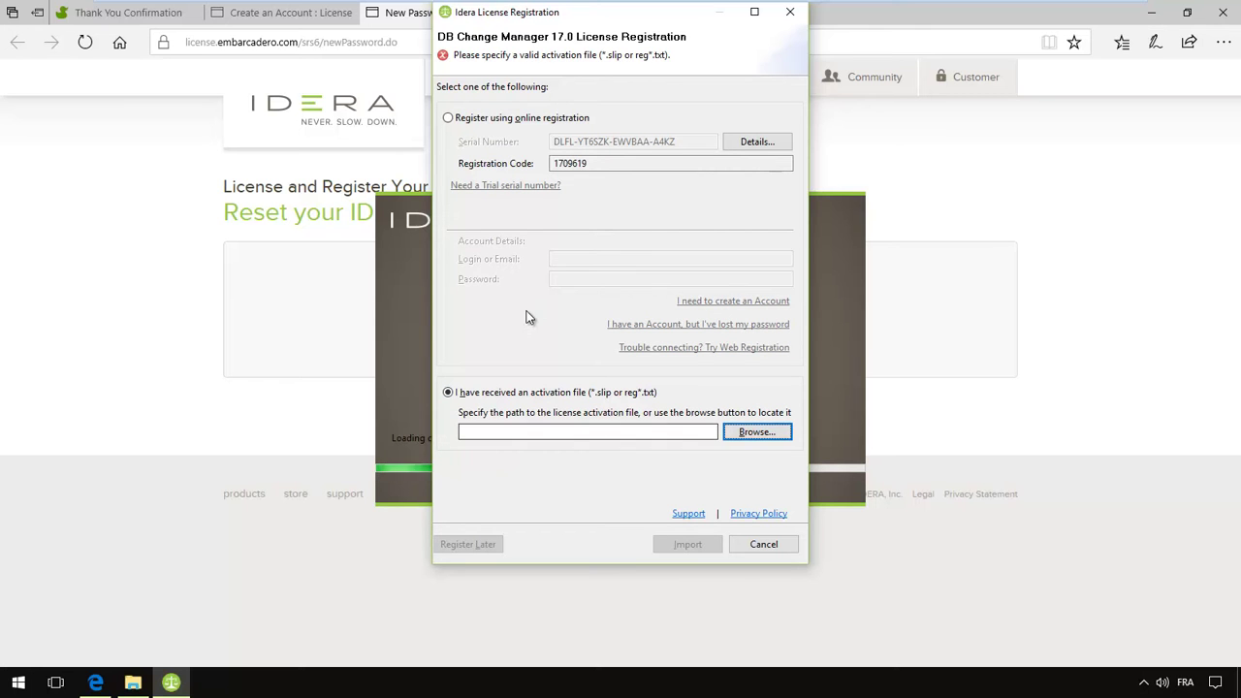
{"action": "left_click", "coordinate": [456, 117]}
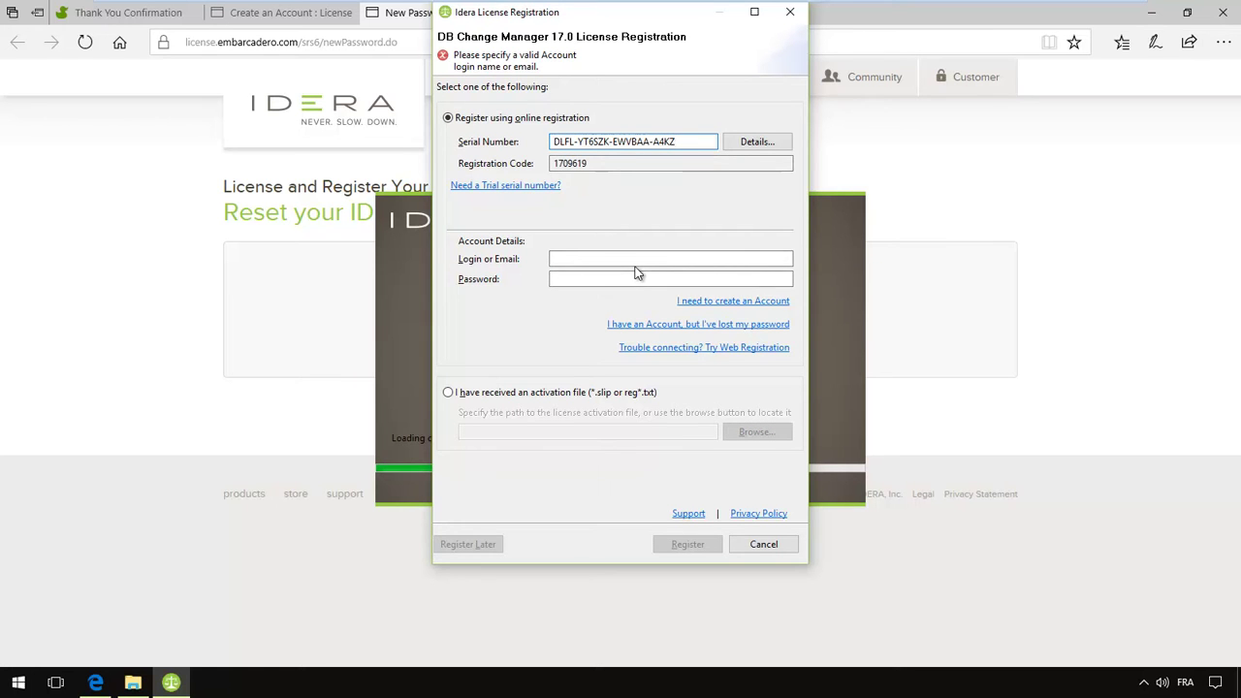
Copy the web registration URL from the license registration and launch Embarcadero web registration in the browser.
{"action": "left_click", "coordinate": [675, 347]}
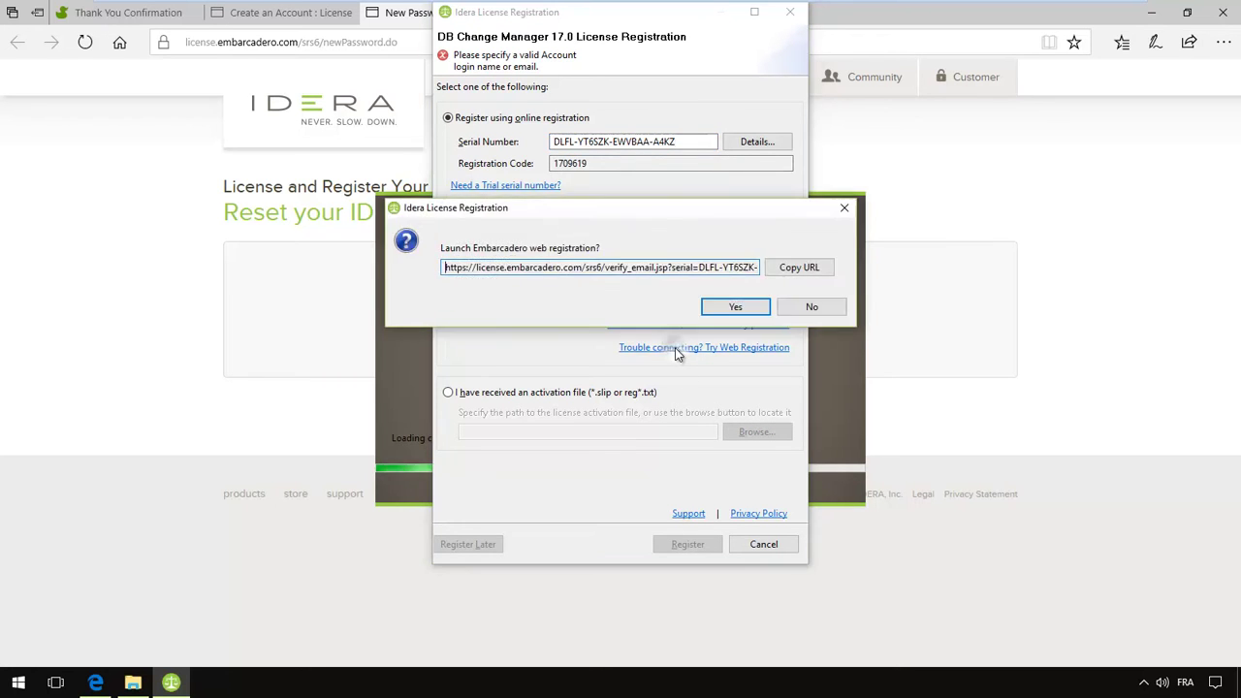
{"action": "left_click_drag", "start_coordinate": [448, 268], "coordinate": [751, 270]}
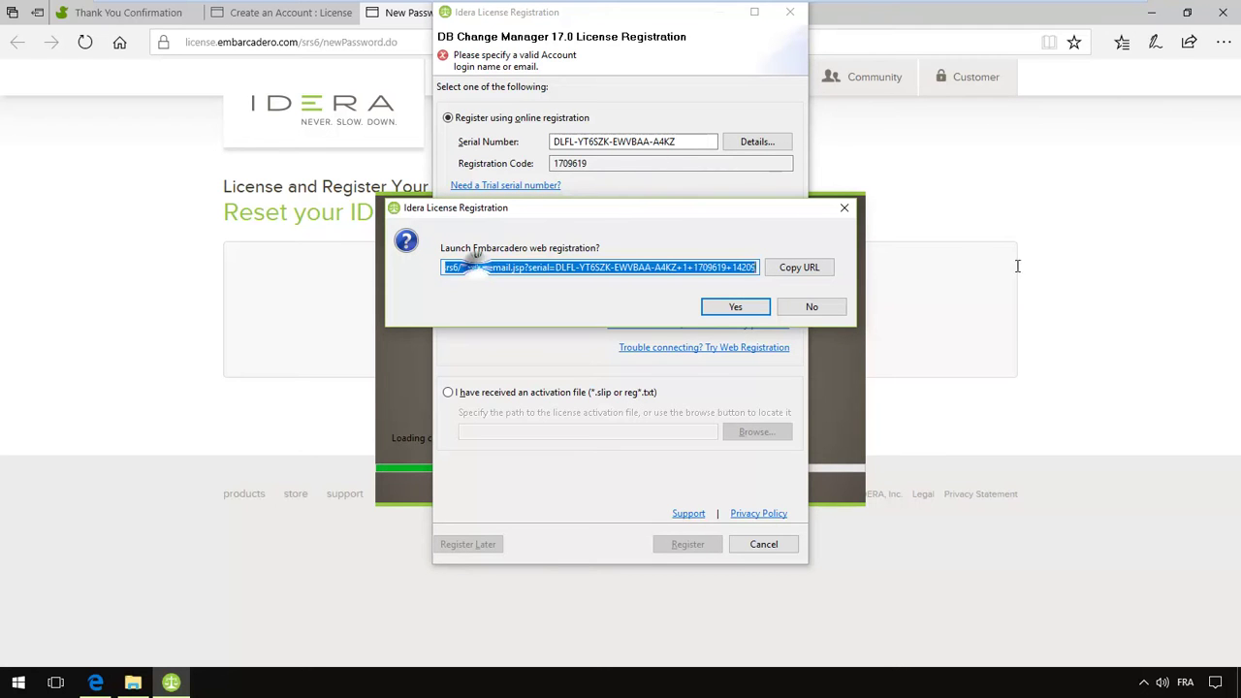
{"action": "left_click", "coordinate": [586, 271]}
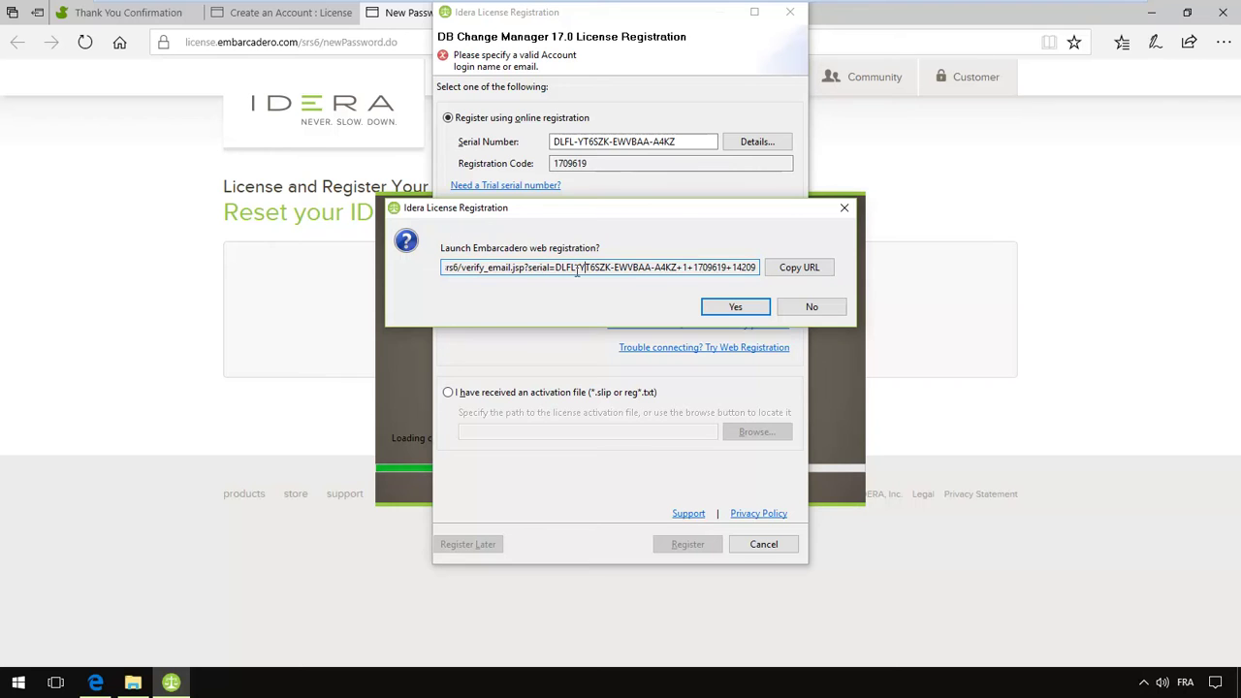
{"action": "left_click", "coordinate": [785, 268]}
{"action": "left_click", "coordinate": [736, 306]}
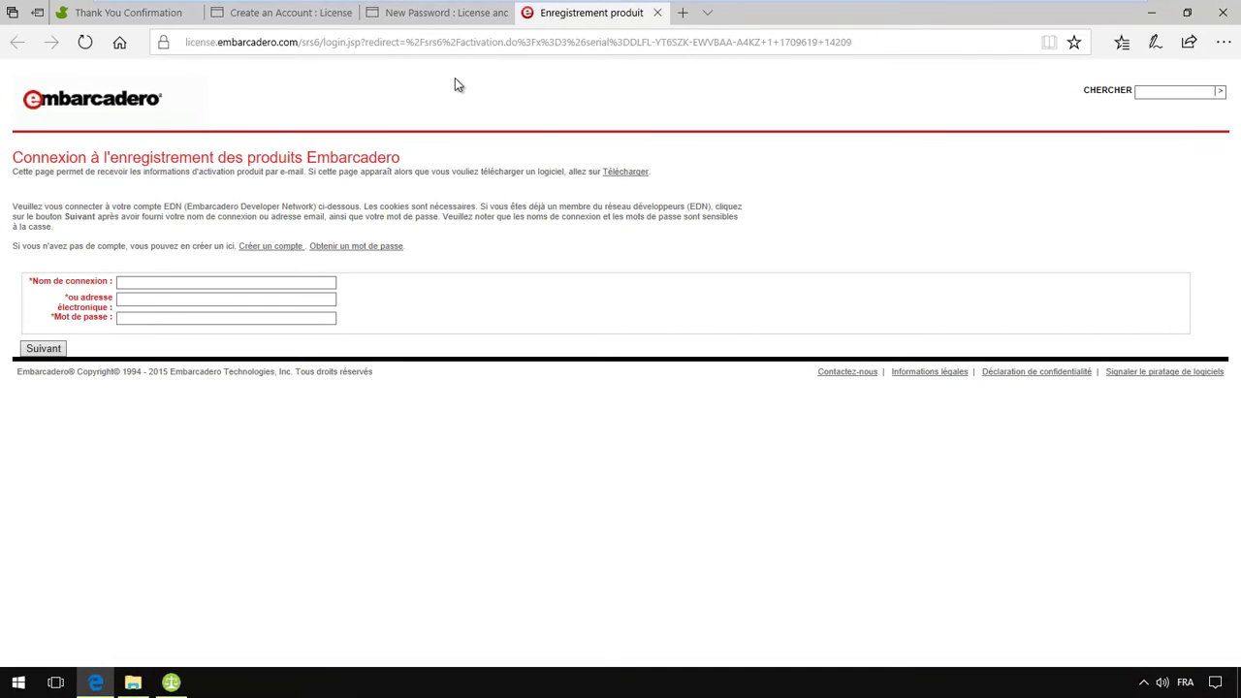
Sign in to product registration with the account login and password, and download the activation file reg5833_1542795337000.txt.
{"action": "left_click", "coordinate": [129, 281]}
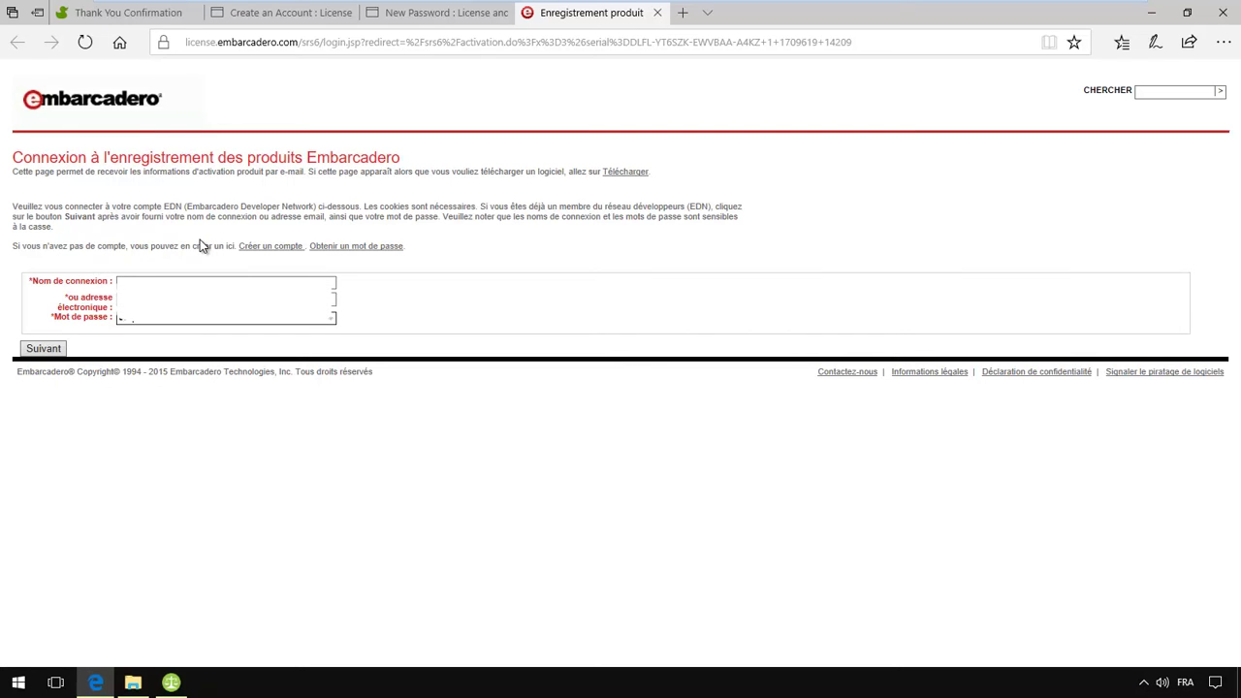
{"action": "left_click", "coordinate": [49, 350]}
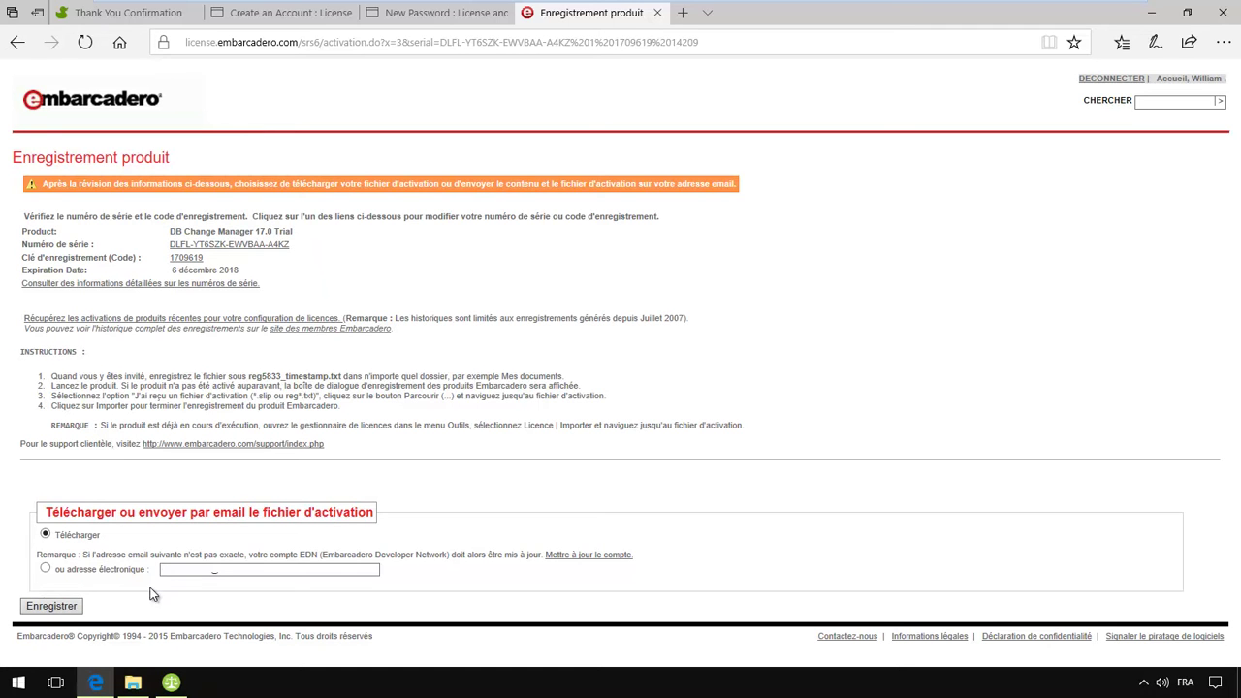
{"action": "left_click", "coordinate": [52, 606]}
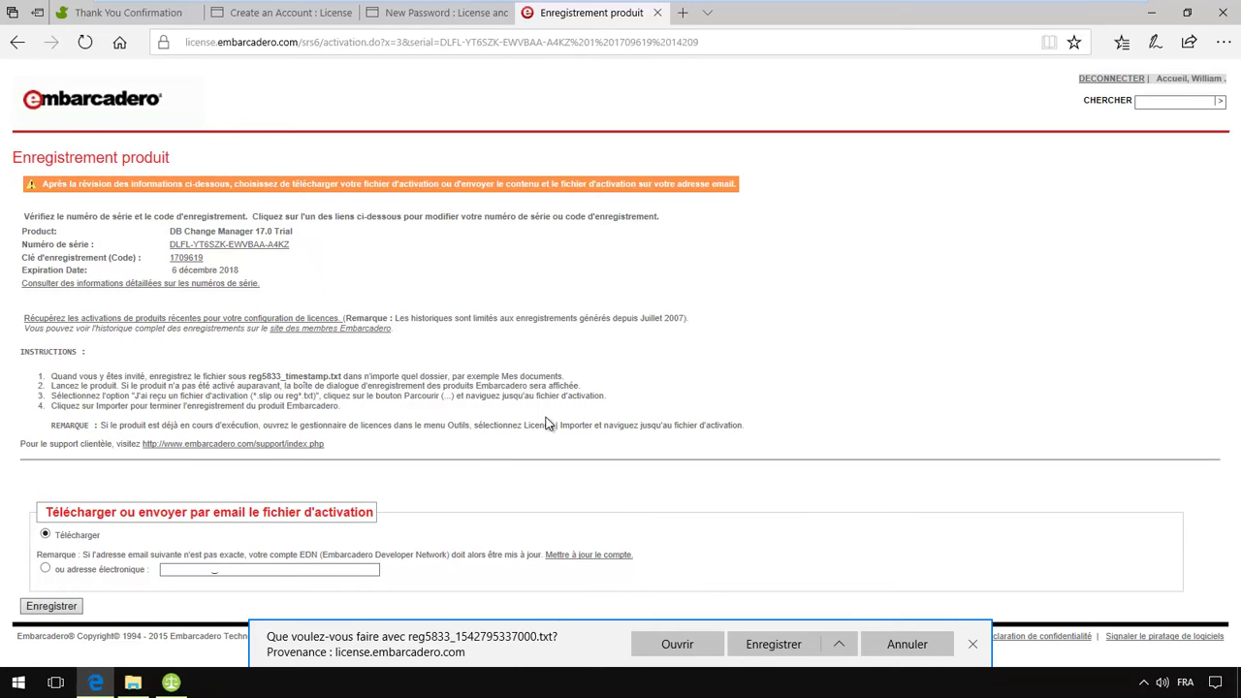
{"action": "left_click", "coordinate": [774, 648]}
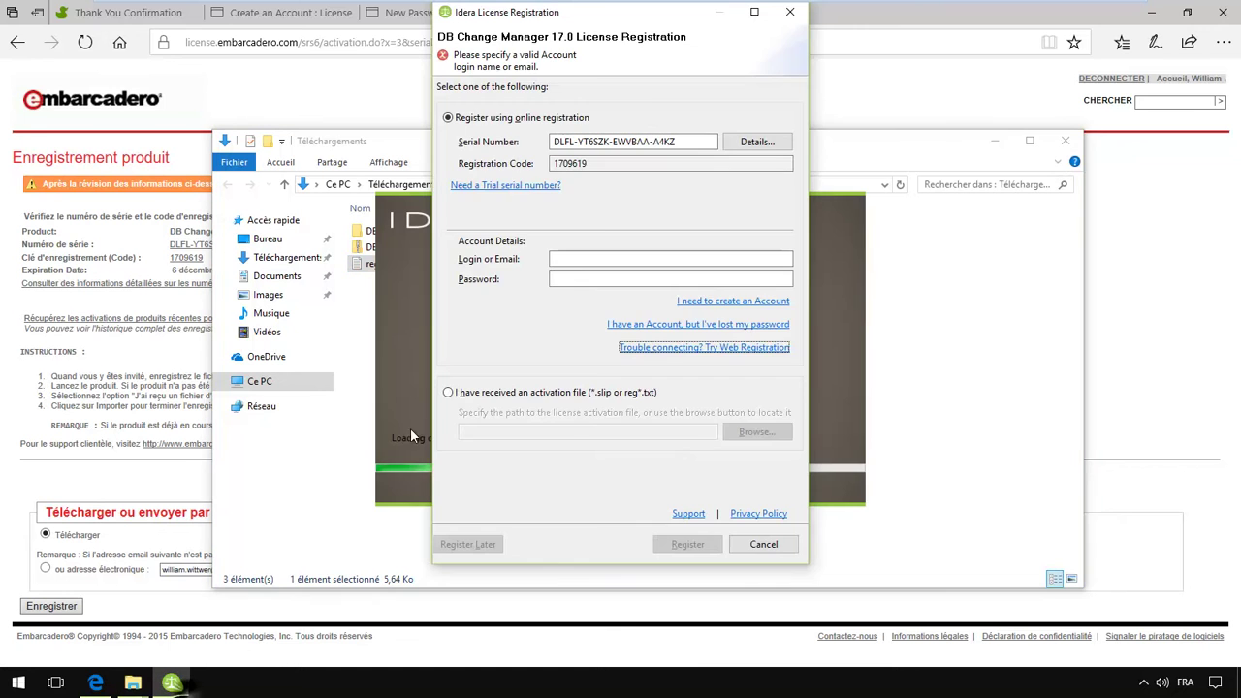
Import the activation file reg5833_1542795337000.txt from the Downloads folder into the DB Change Manager license registration.
{"action": "left_click", "coordinate": [452, 393]}
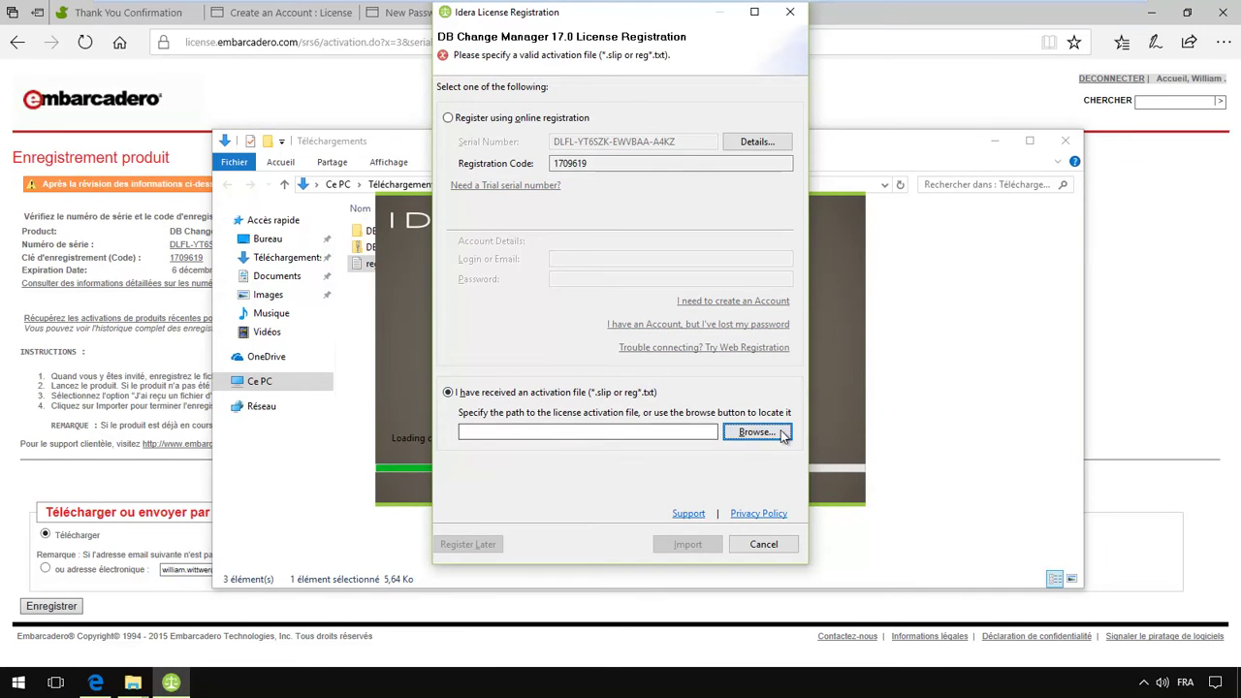
{"action": "left_click", "coordinate": [757, 431]}
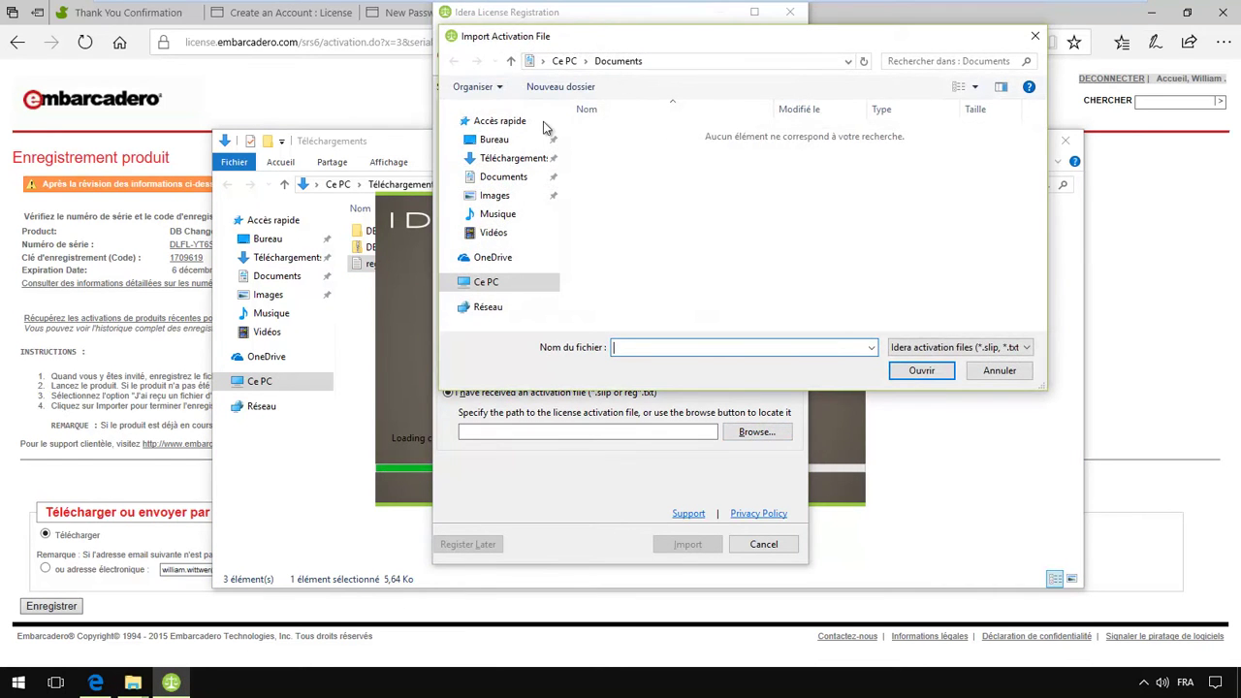
{"action": "left_click", "coordinate": [514, 158]}
{"action": "double_click", "coordinate": [656, 149]}
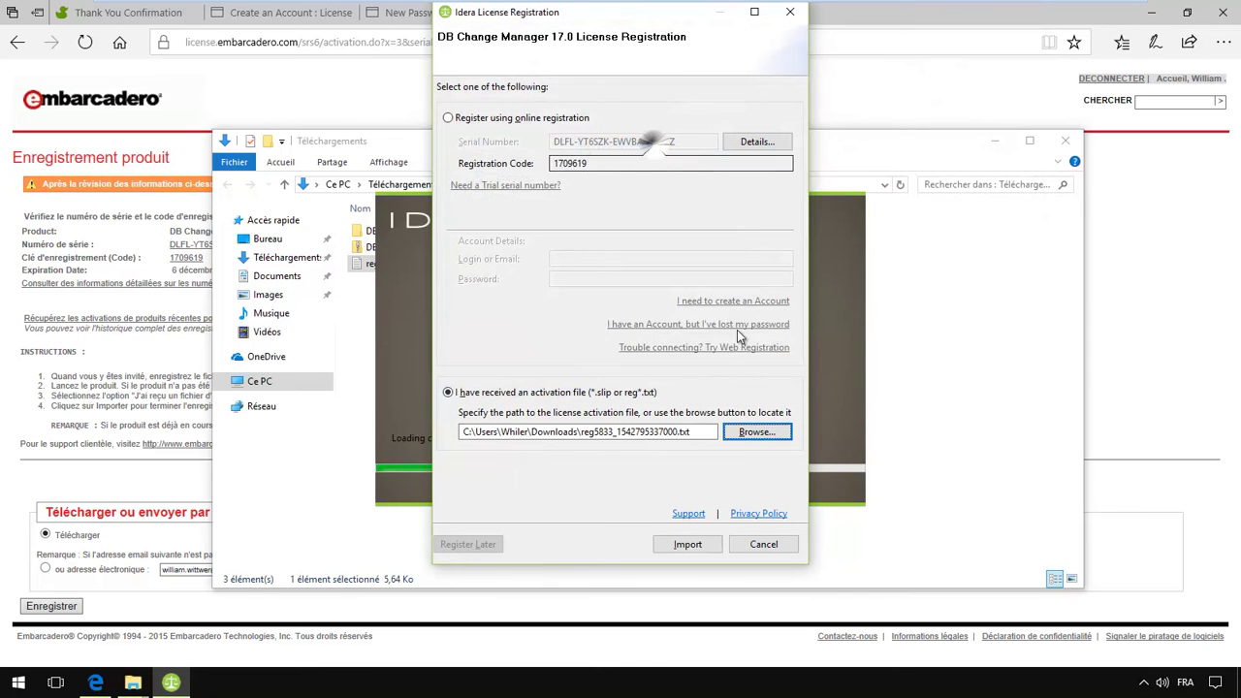
{"action": "left_click", "coordinate": [685, 544]}
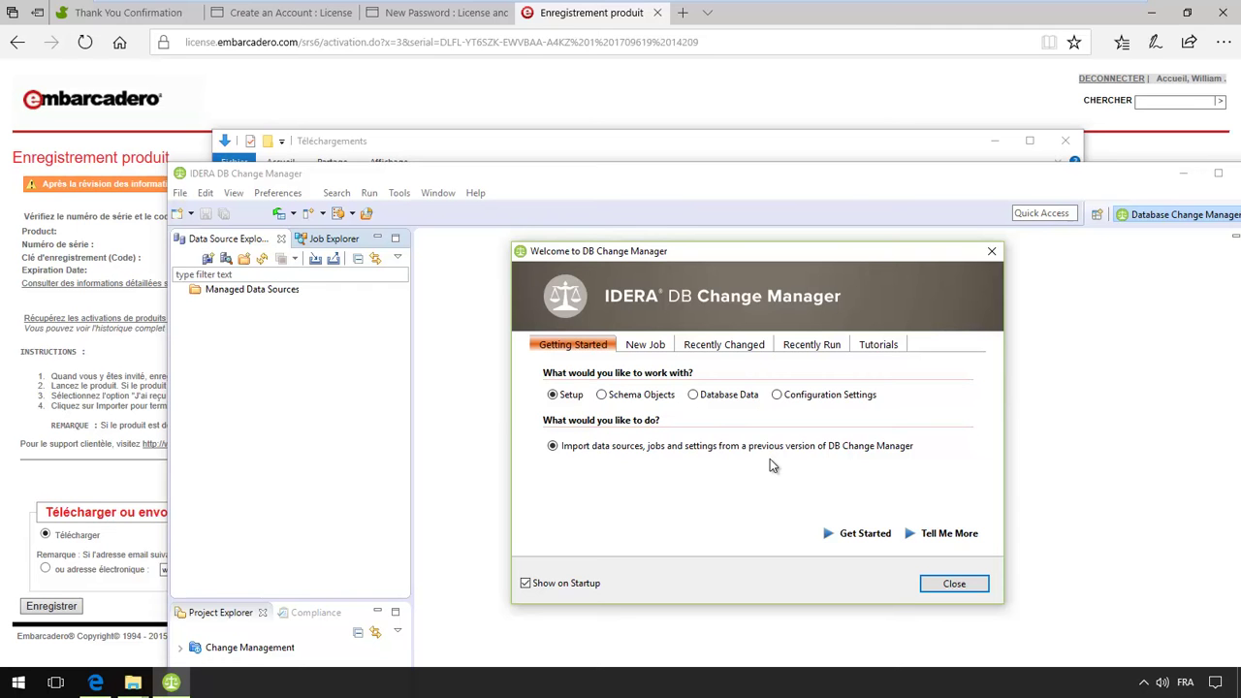
Close the Welcome to DB Change Manager dialog and maximize the application window.
{"action": "left_click", "coordinate": [954, 583]}
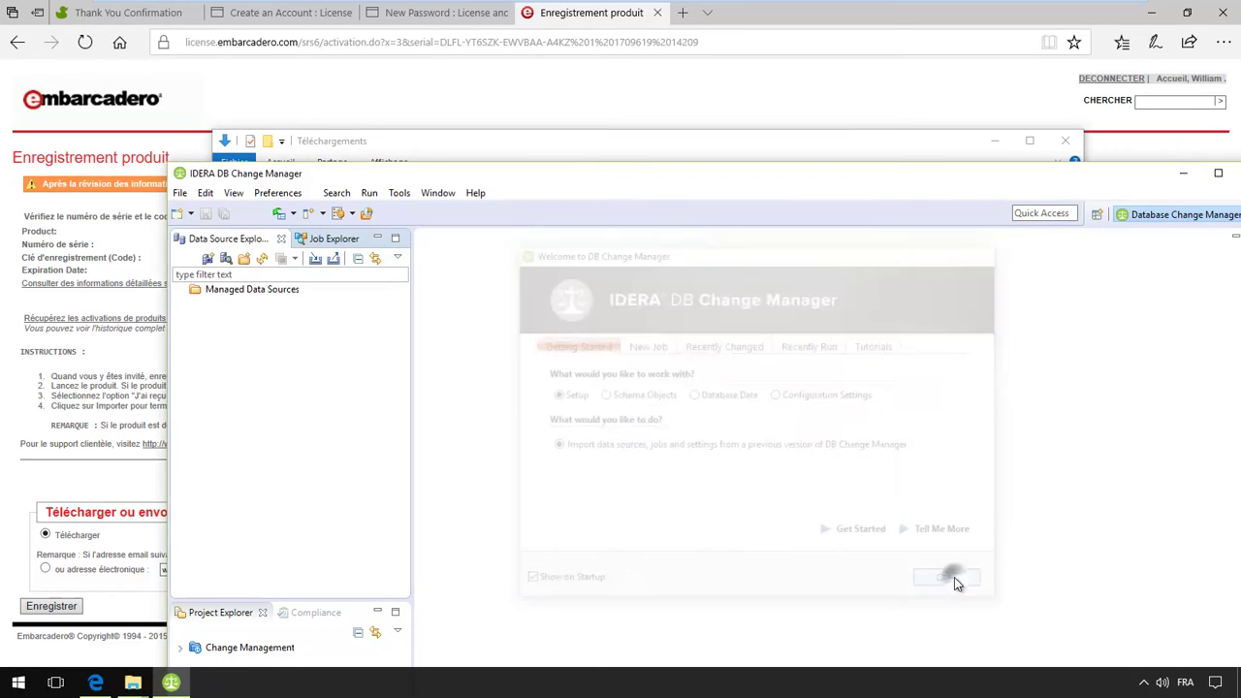
{"action": "double_click", "coordinate": [774, 174]}
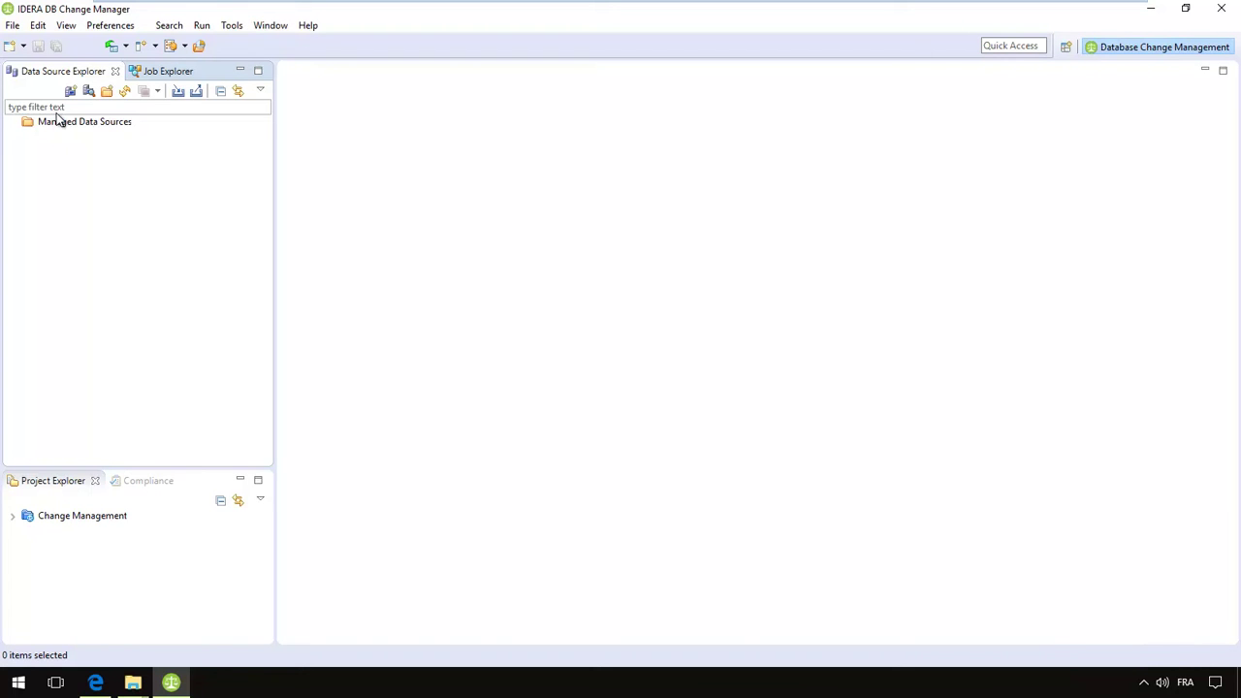
{"action": "left_click", "coordinate": [85, 121]}
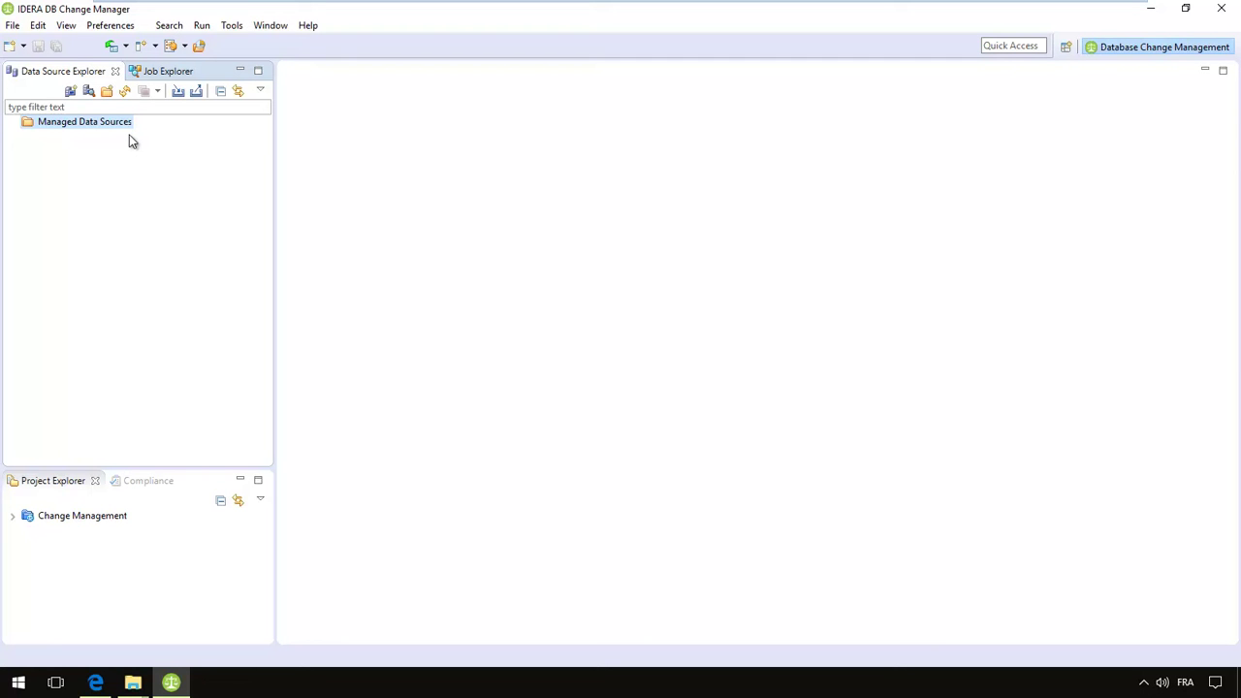
{"action": "right_click", "coordinate": [59, 124]}
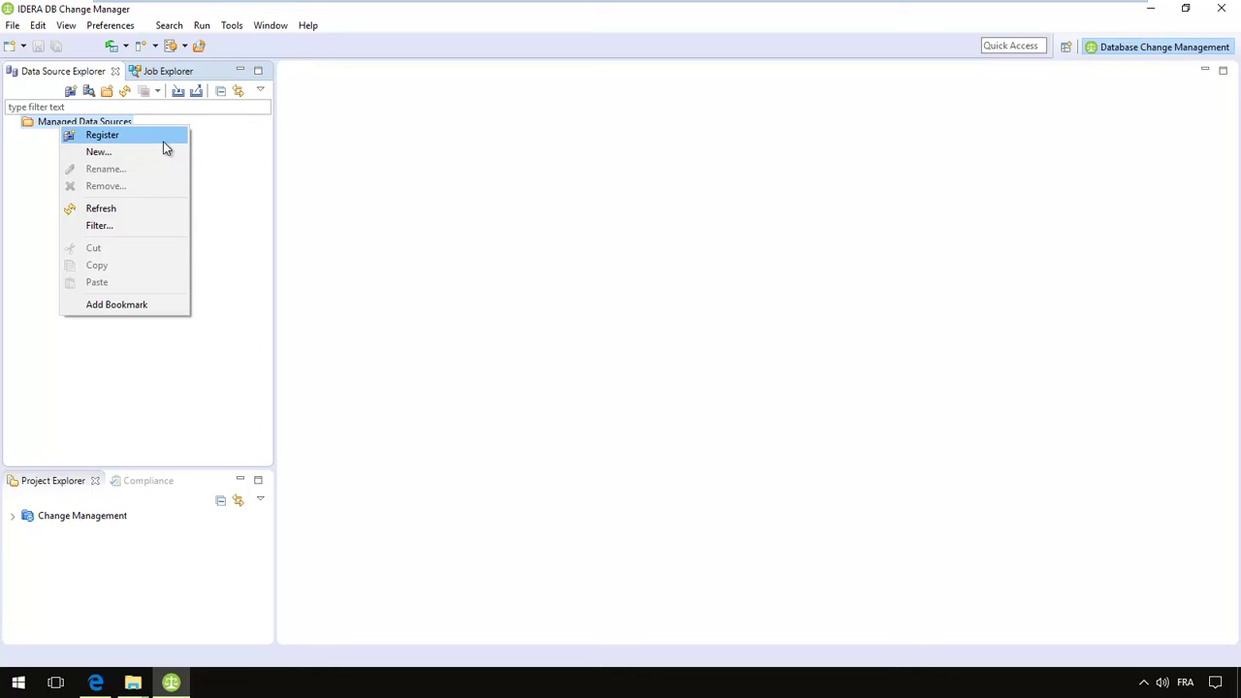
{"action": "left_click", "coordinate": [71, 92]}
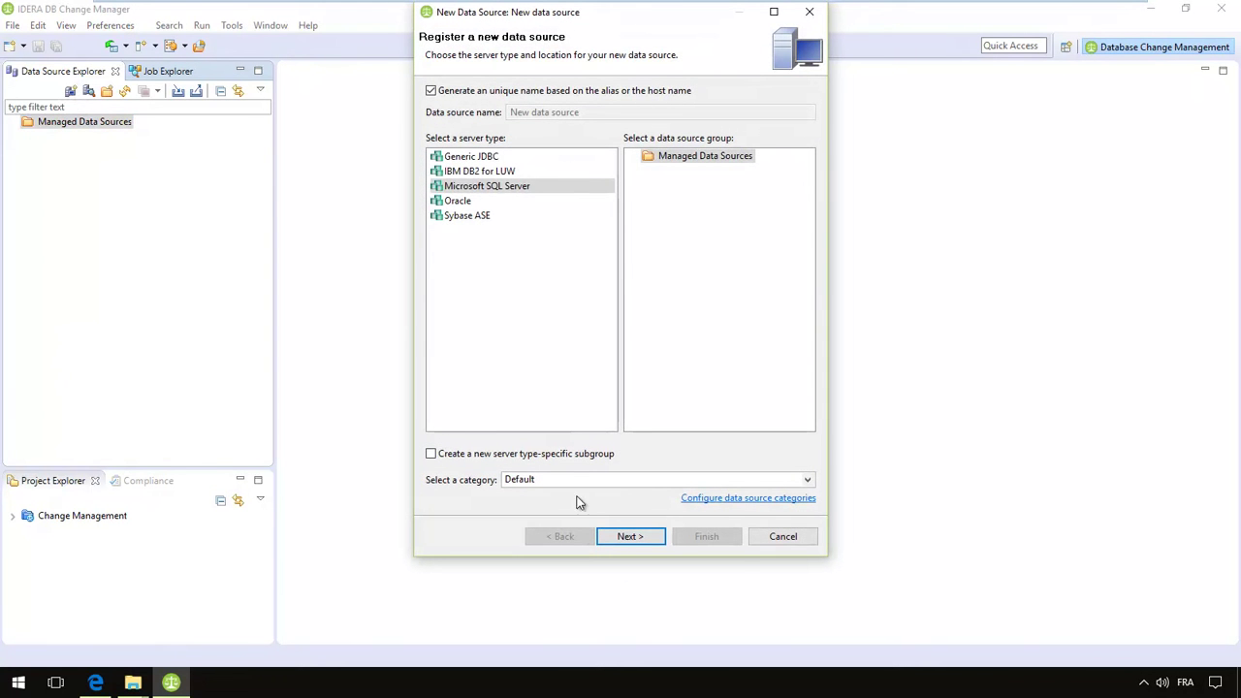
{"action": "left_click", "coordinate": [783, 536]}
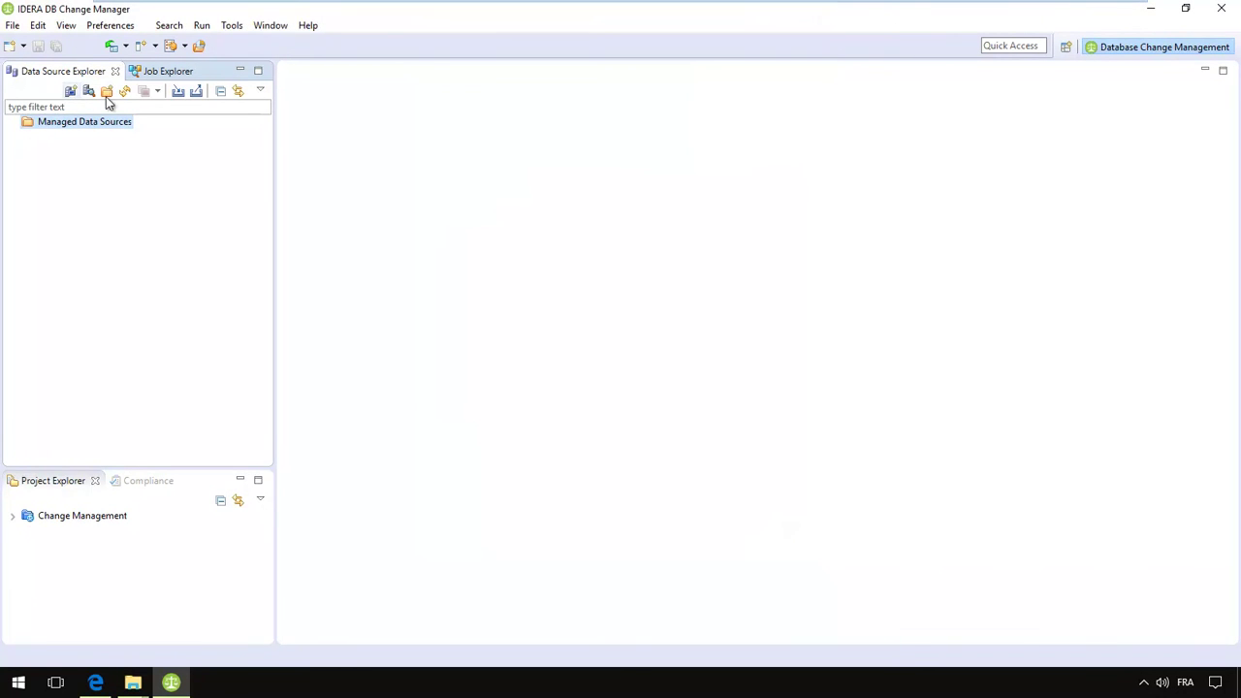
{"action": "left_click", "coordinate": [23, 47]}
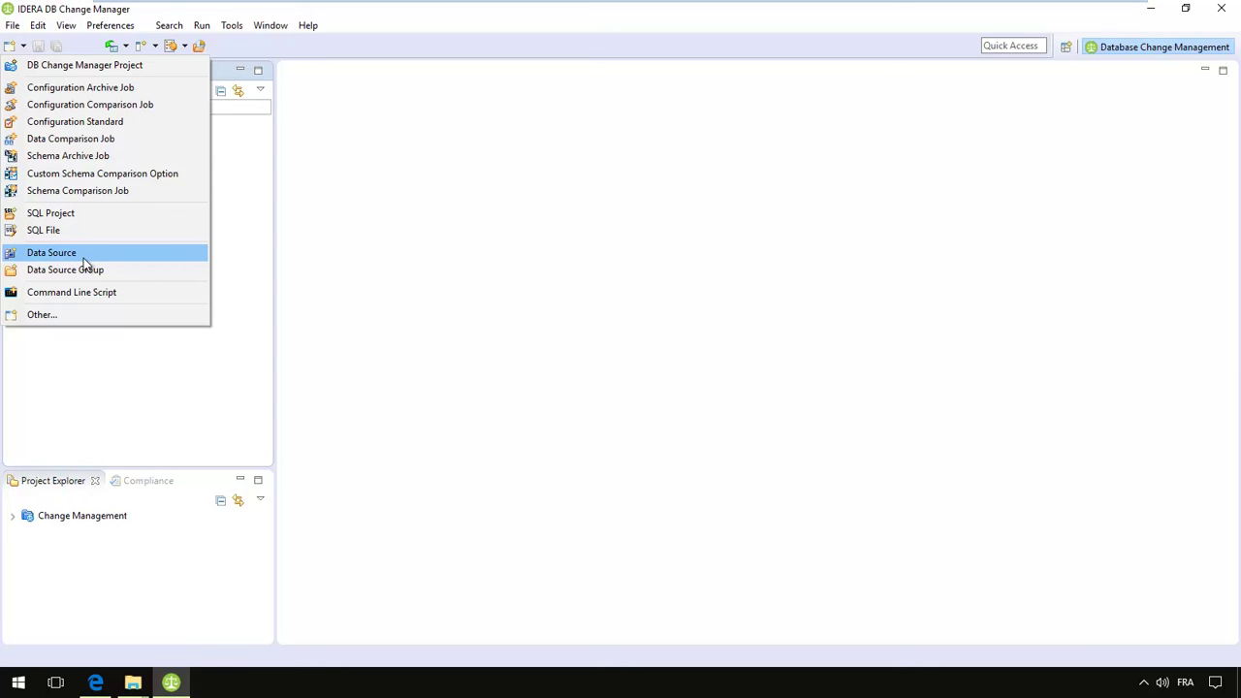
Start registering a new Microsoft SQL Server data source with a server type-specific subgroup and the Test category, and proceed to its connection settings.
{"action": "left_click", "coordinate": [14, 25]}
{"action": "left_click", "coordinate": [21, 24]}
{"action": "left_click", "coordinate": [21, 25]}
{"action": "mouse_move", "coordinate": [36, 43]}
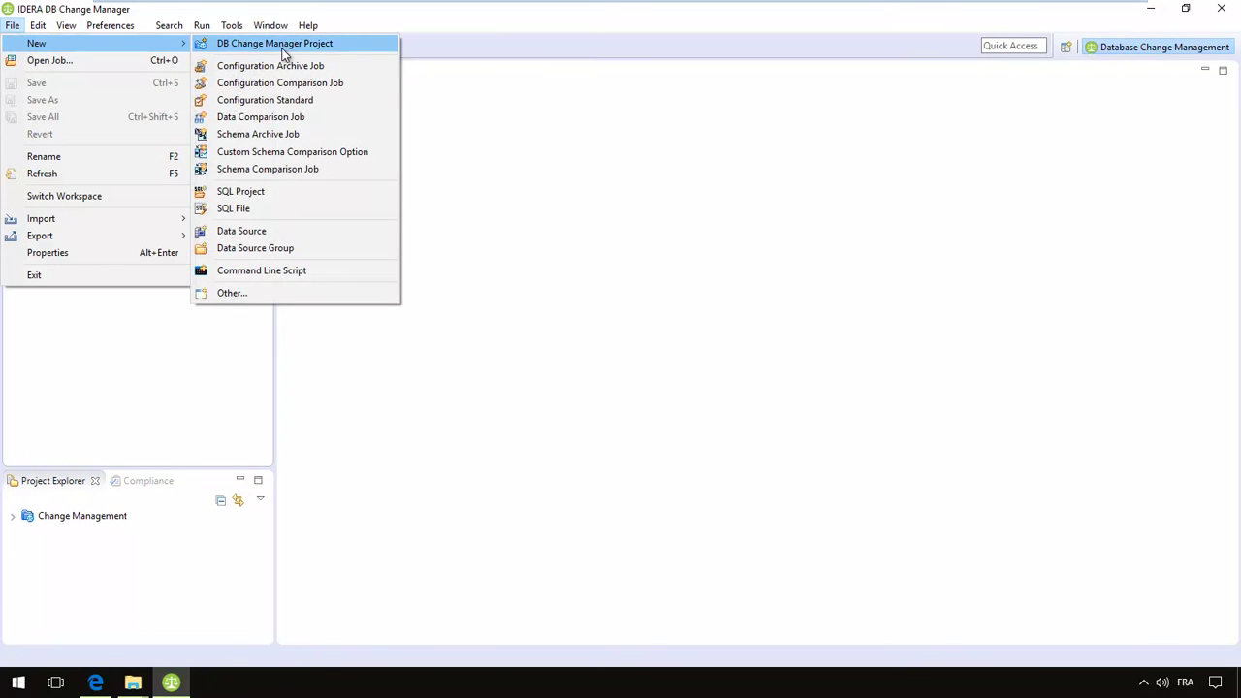
{"action": "left_click", "coordinate": [316, 232]}
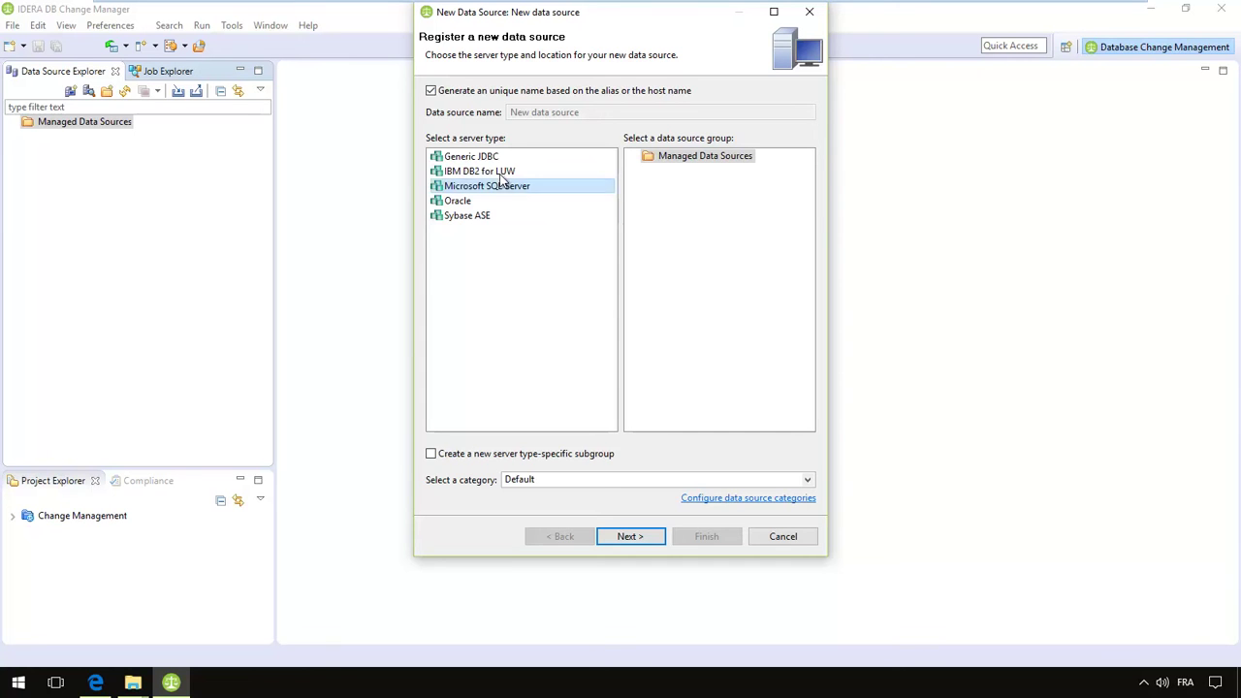
{"action": "left_click", "coordinate": [590, 195]}
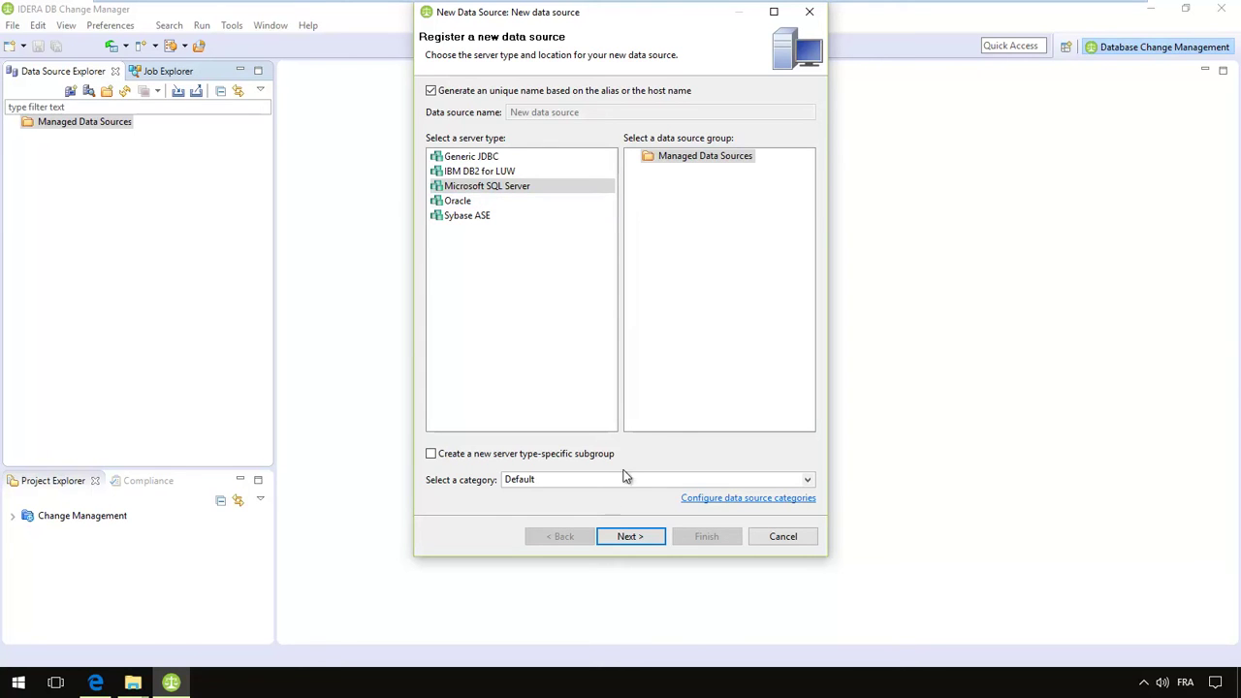
{"action": "left_click", "coordinate": [473, 458]}
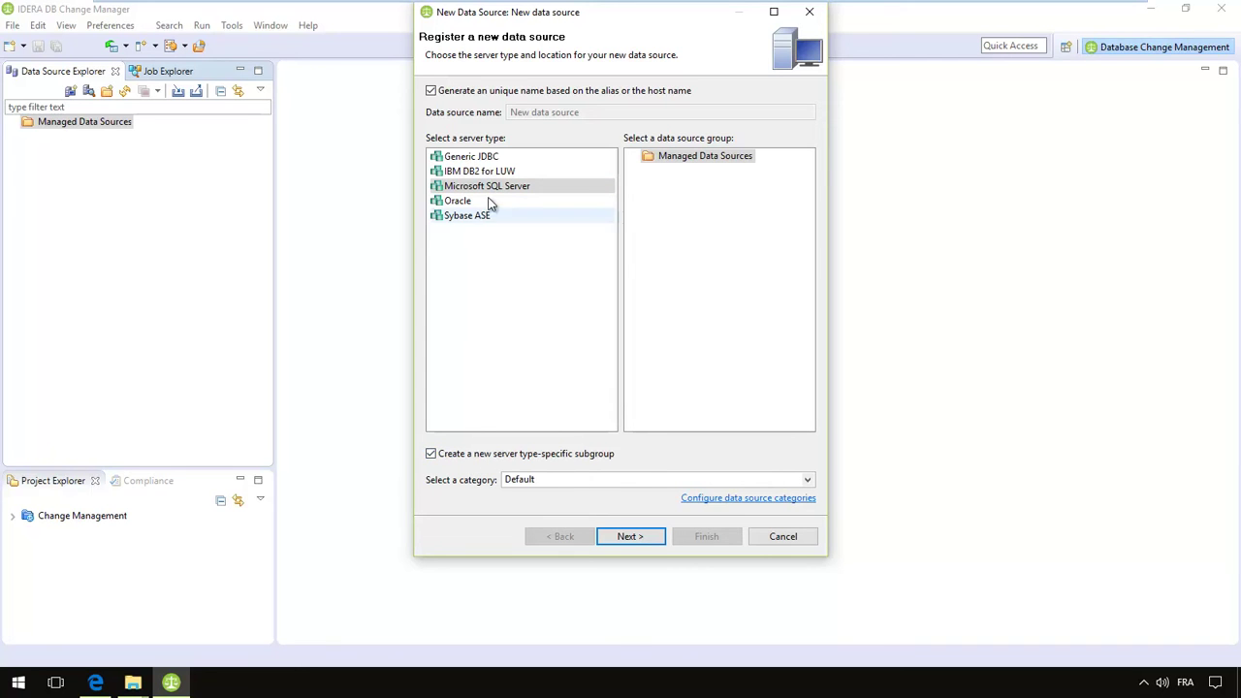
{"action": "left_click", "coordinate": [555, 480]}
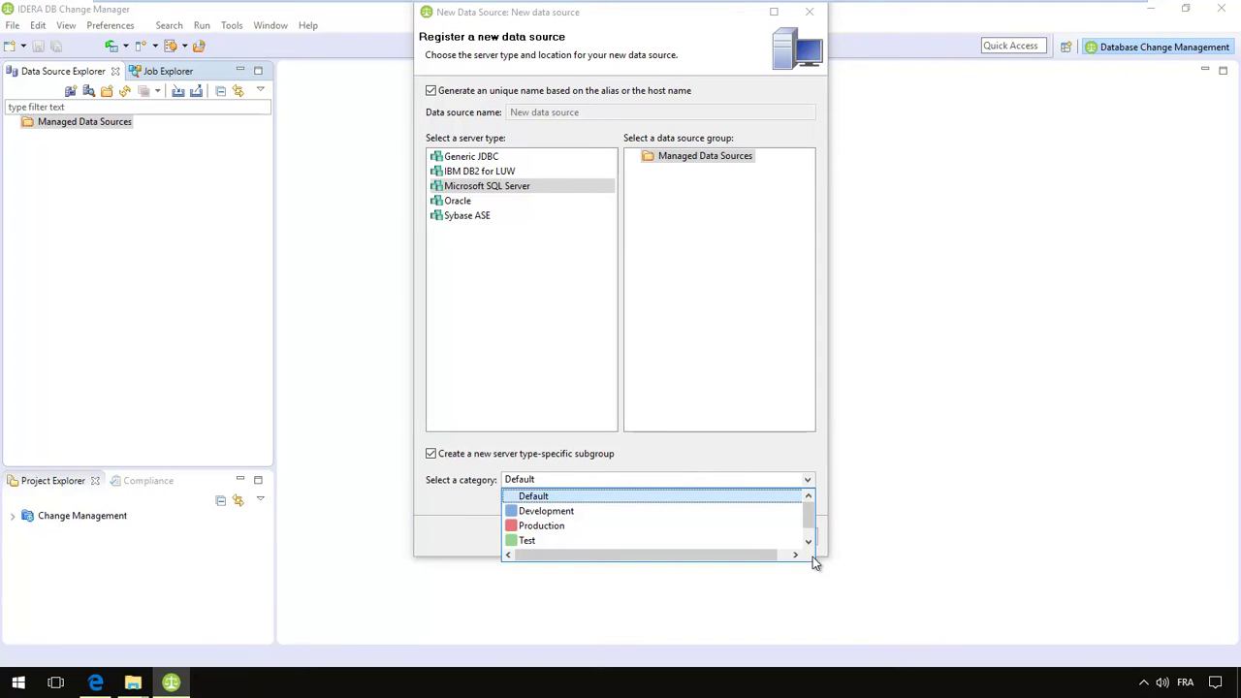
{"action": "scroll", "coordinate": [808, 519], "scroll_direction": "down", "scroll_amount": 1}
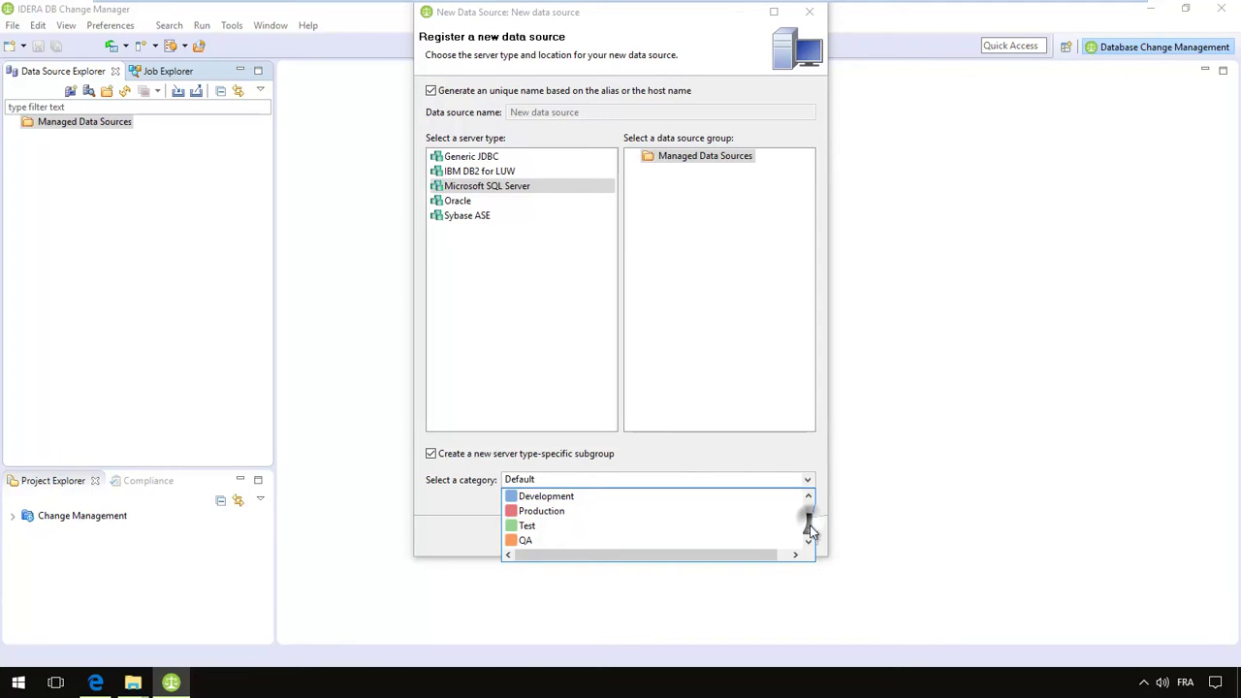
{"action": "left_click", "coordinate": [557, 526]}
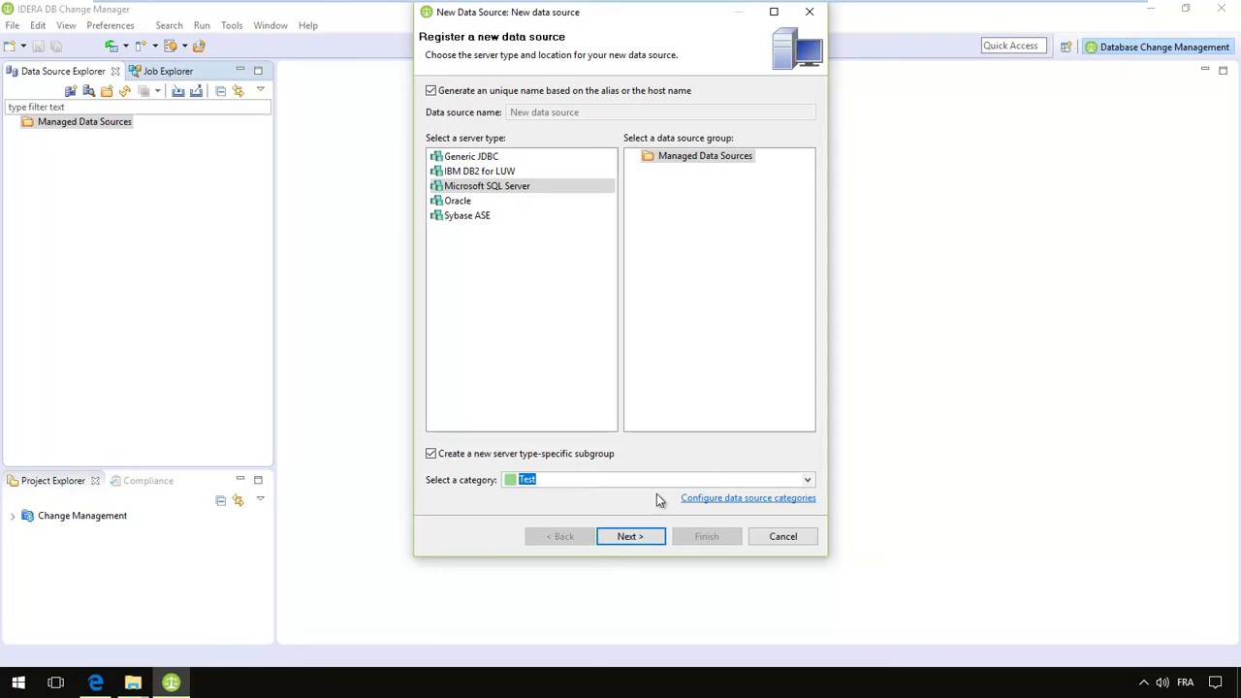
{"action": "left_click", "coordinate": [648, 535]}
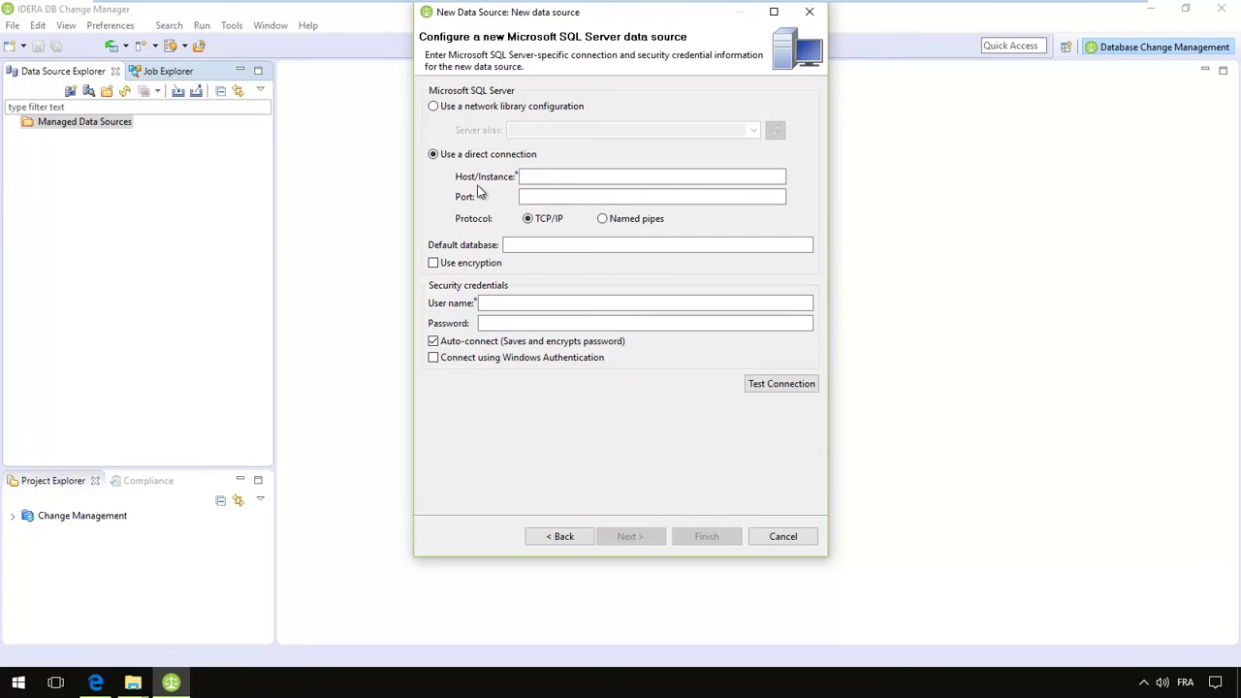
Configure the direct connection with host ETFRSQL2012, port 1433 and user name sa, and enter the account password.
{"action": "left_click", "coordinate": [532, 176]}
{"action": "type", "text": "ETFRSQL2012"}
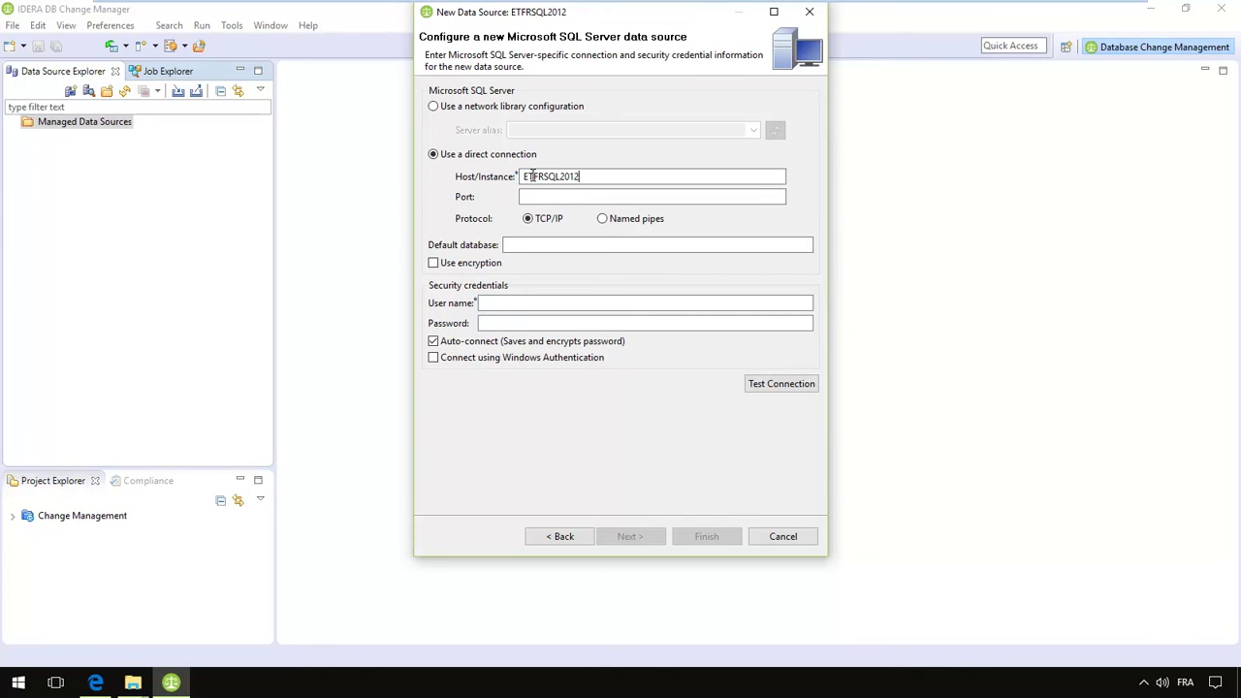
{"action": "left_click", "coordinate": [584, 199]}
{"action": "type", "text": "1433"}
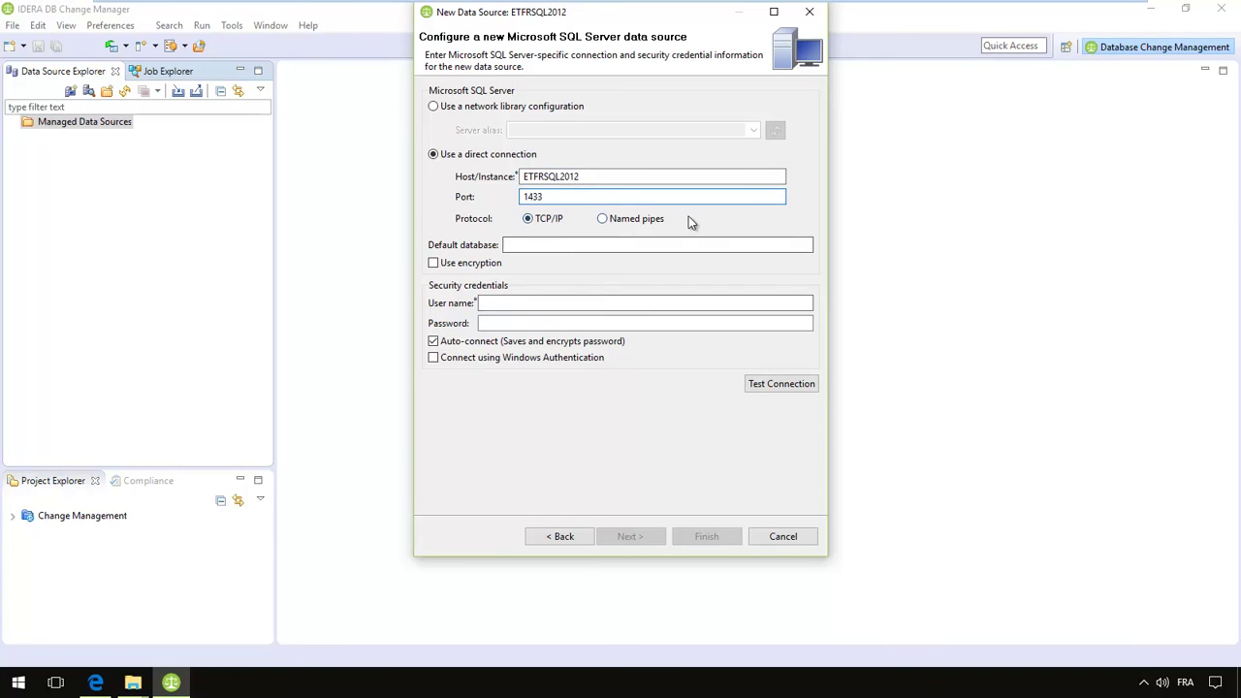
{"action": "left_click", "coordinate": [514, 303]}
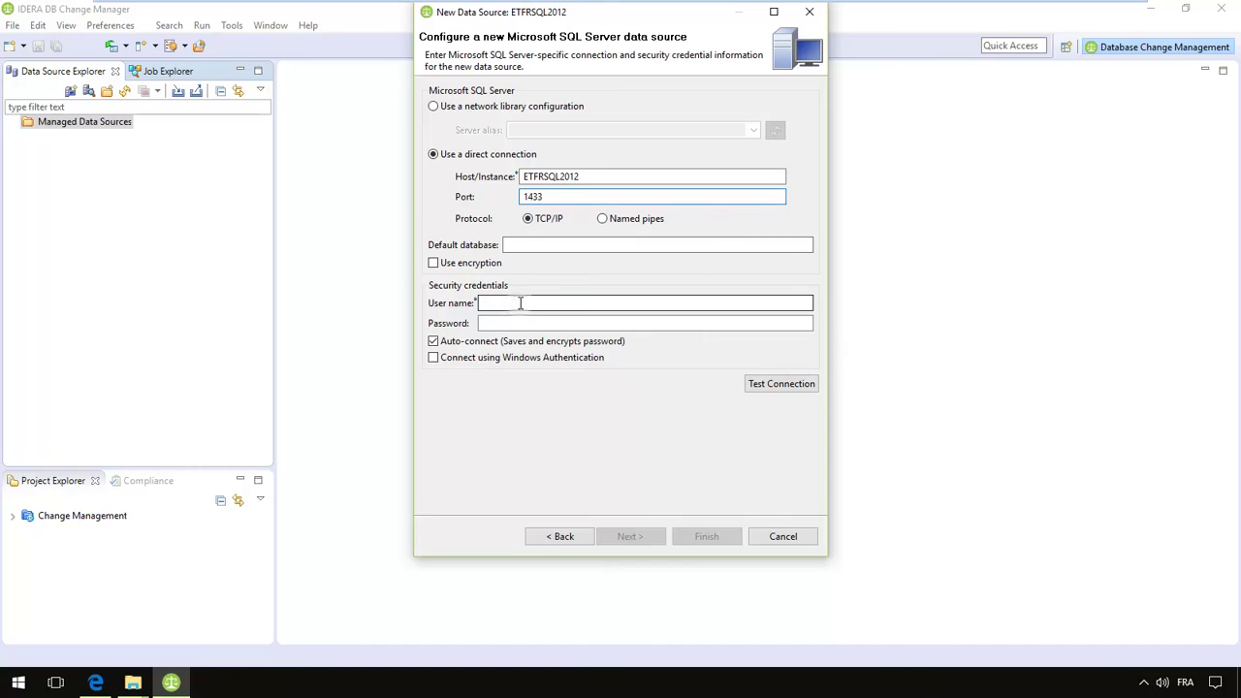
{"action": "type", "text": "sa"}
{"action": "left_click", "coordinate": [541, 323]}
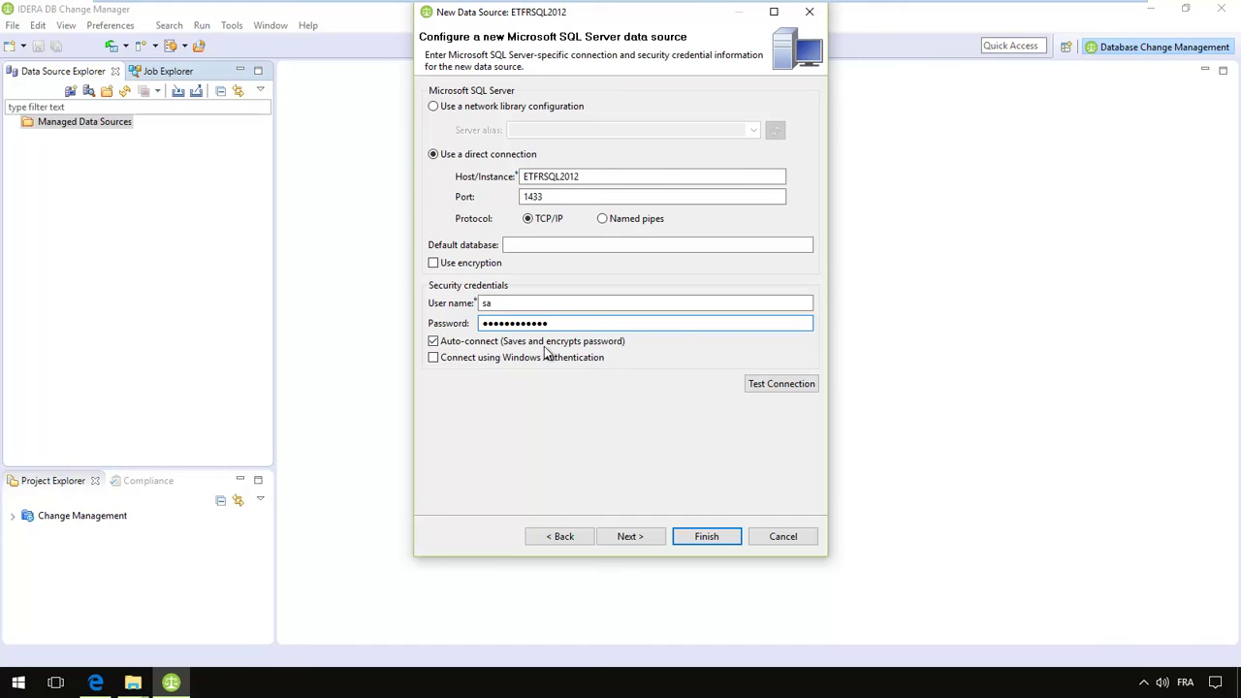
Test the ETFRSQL2012 connection and finish registering the data source with the Microsoft SQL Server JDBC Driver.
{"action": "left_click", "coordinate": [787, 384]}
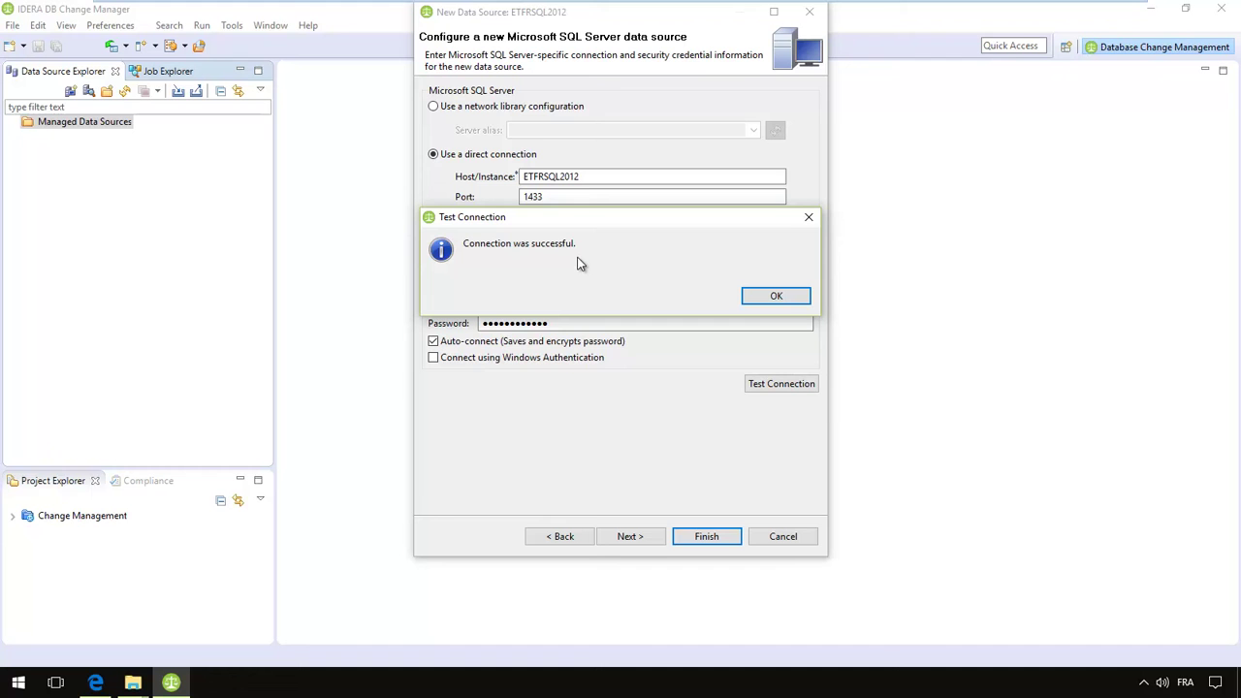
{"action": "left_click", "coordinate": [776, 296]}
{"action": "left_click", "coordinate": [640, 538]}
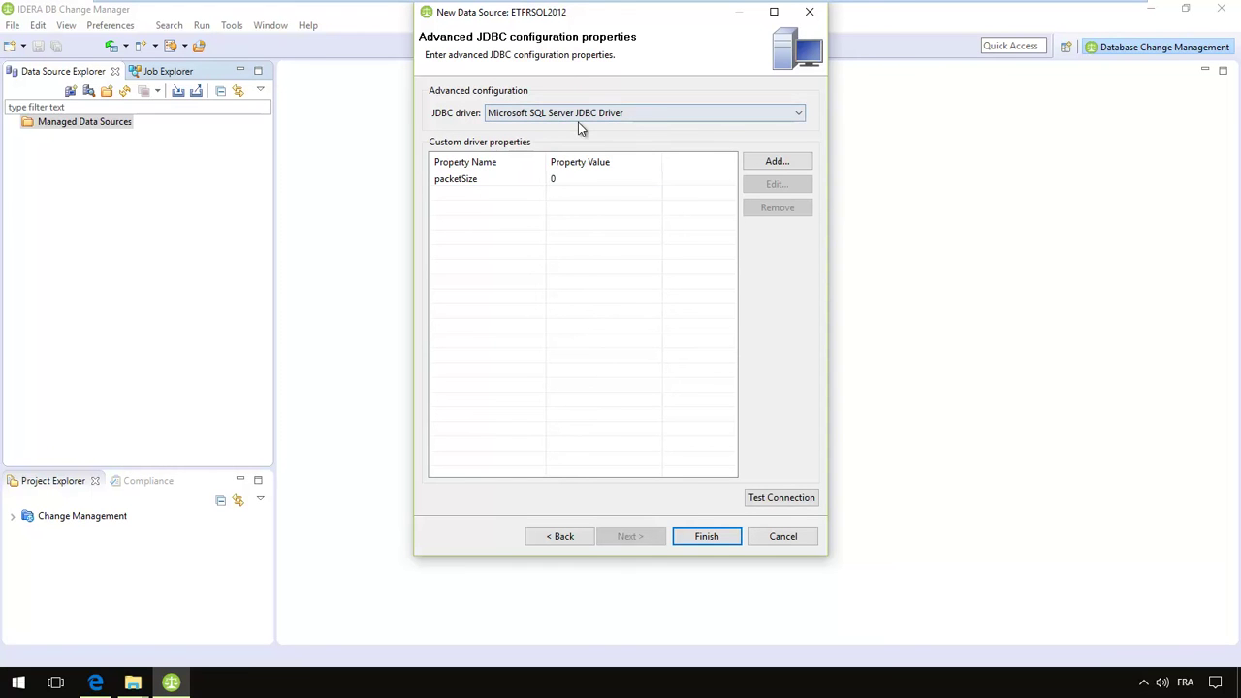
{"action": "left_click", "coordinate": [715, 536]}
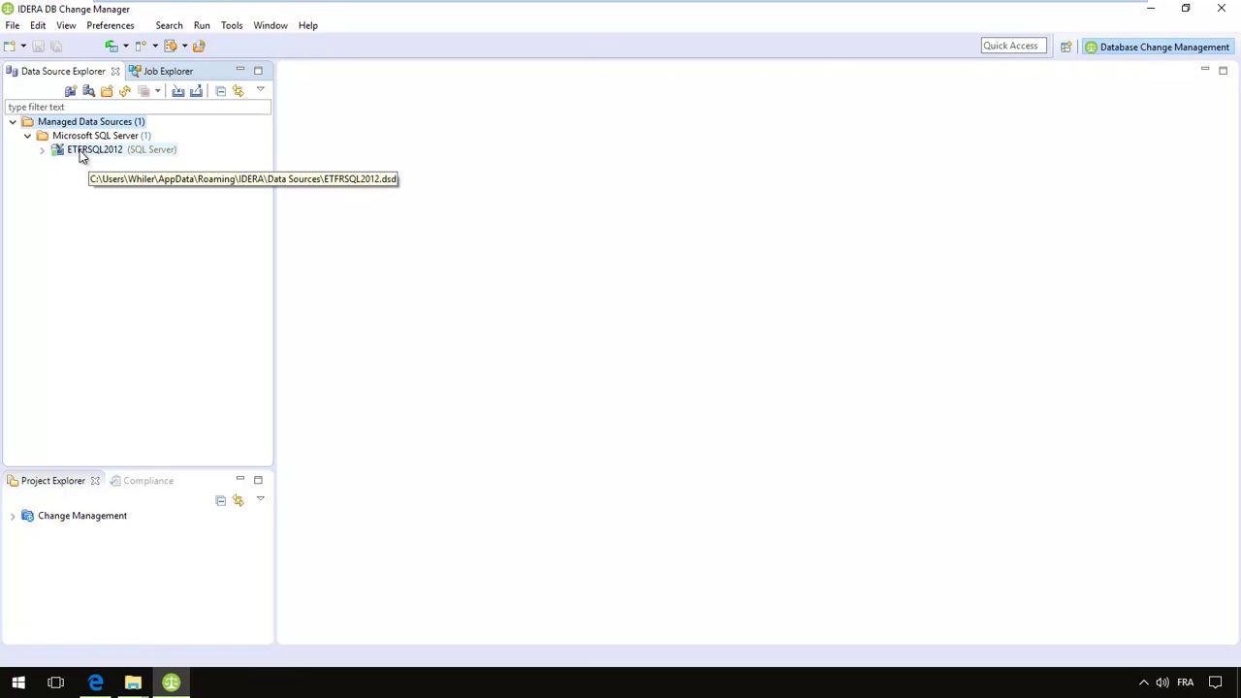
Expand the ETFRSQL2012 database objects down to the GIM database and examine its object categories and the other databases.
{"action": "left_click", "coordinate": [42, 152]}
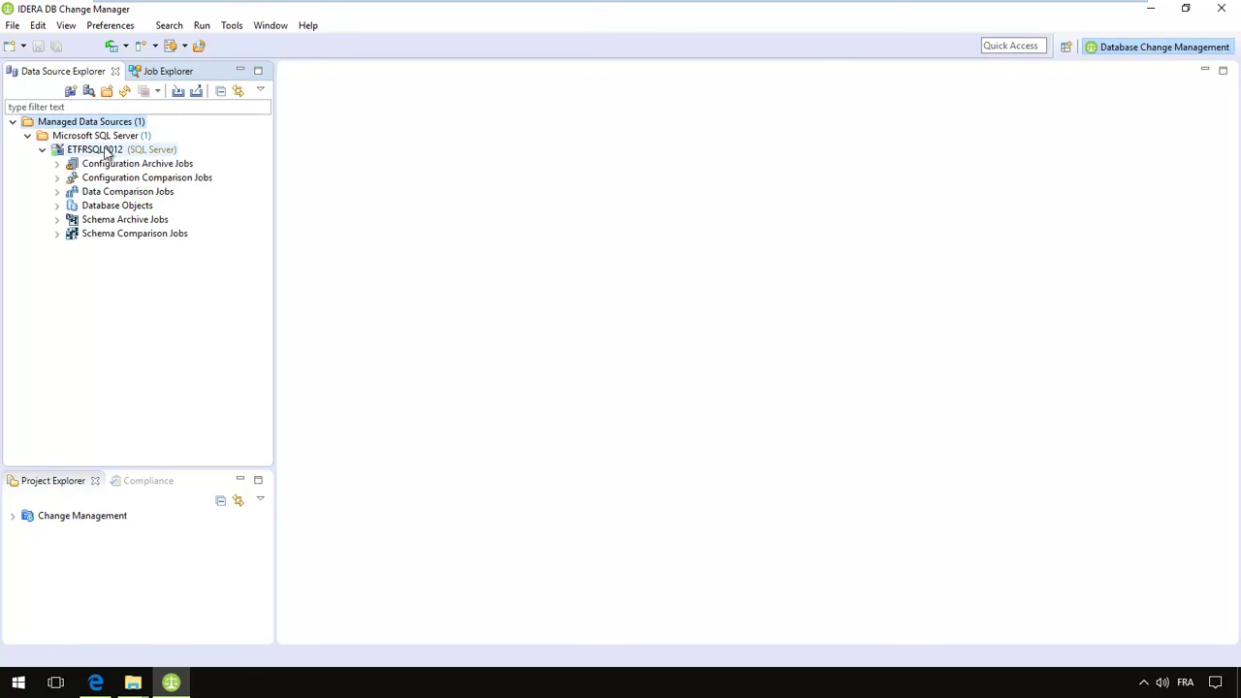
{"action": "left_click", "coordinate": [58, 206]}
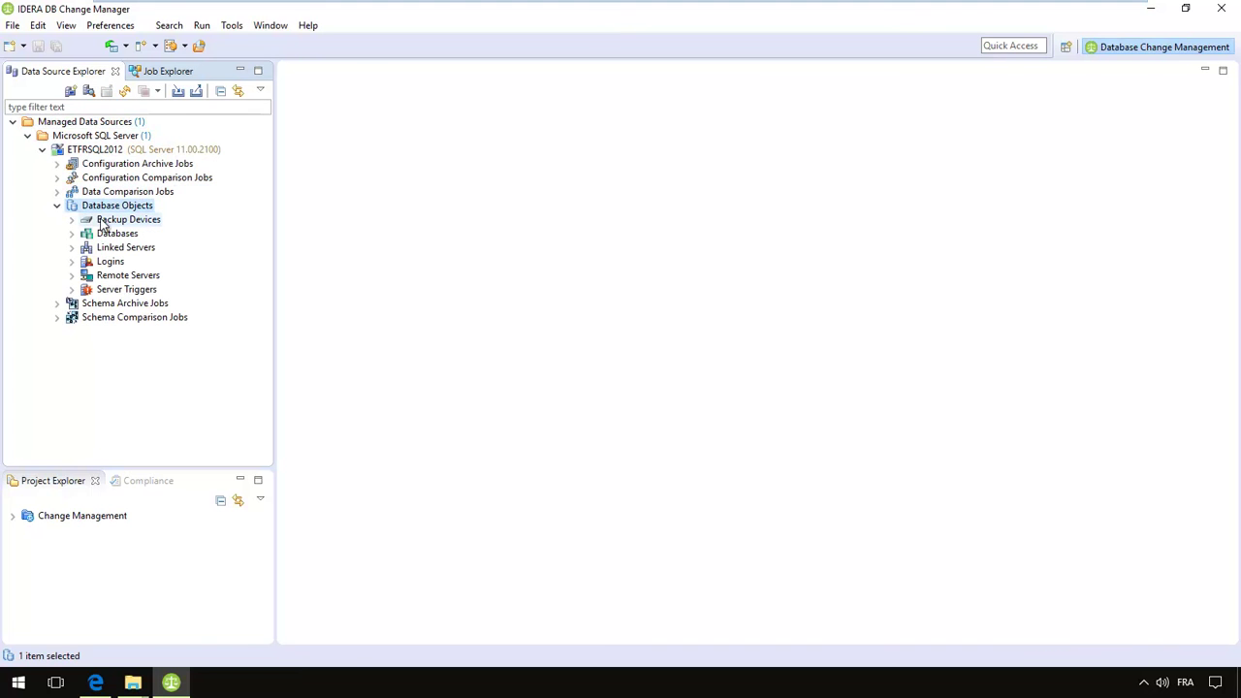
{"action": "left_click", "coordinate": [73, 234]}
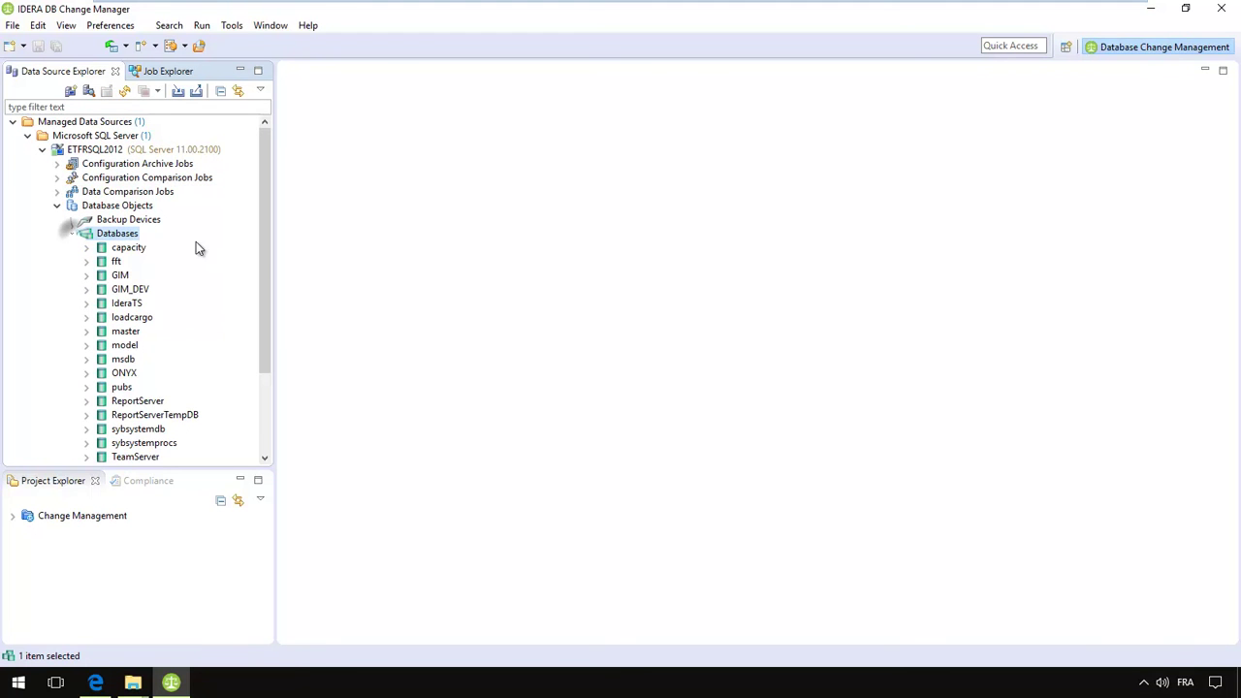
{"action": "left_click", "coordinate": [86, 276]}
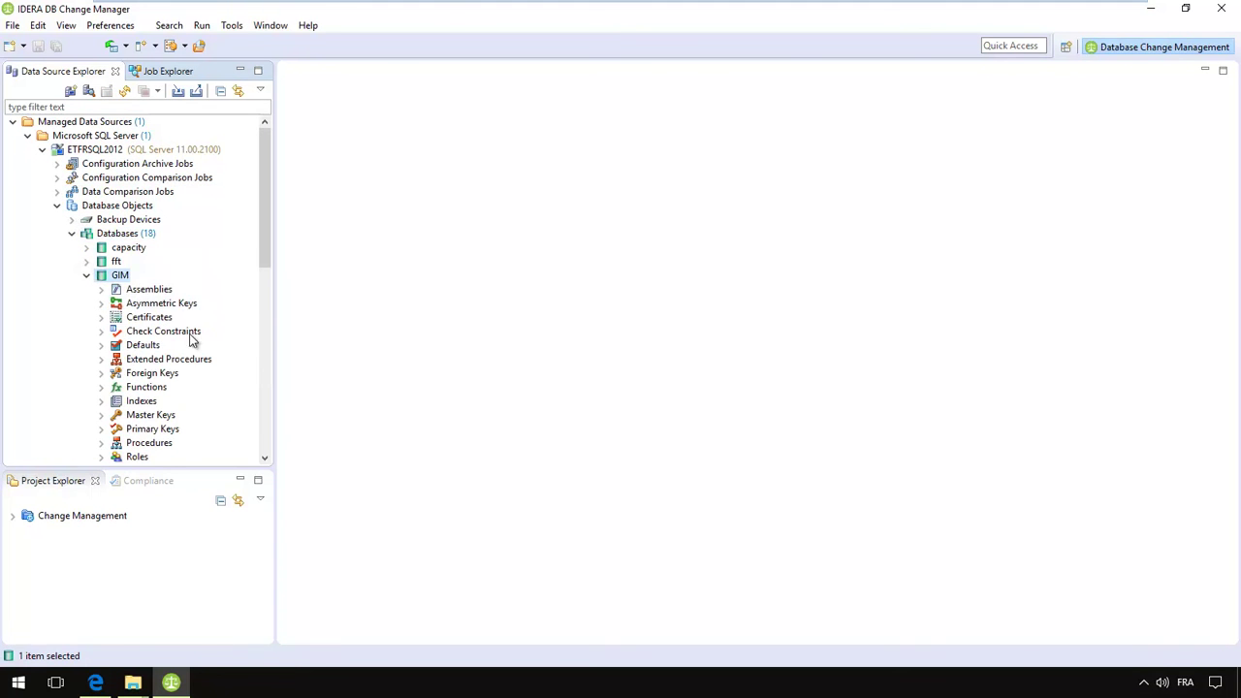
{"action": "scroll", "coordinate": [192, 335], "scroll_direction": "down", "scroll_amount": 4}
{"action": "scroll", "coordinate": [136, 355], "scroll_direction": "down", "scroll_amount": 4}
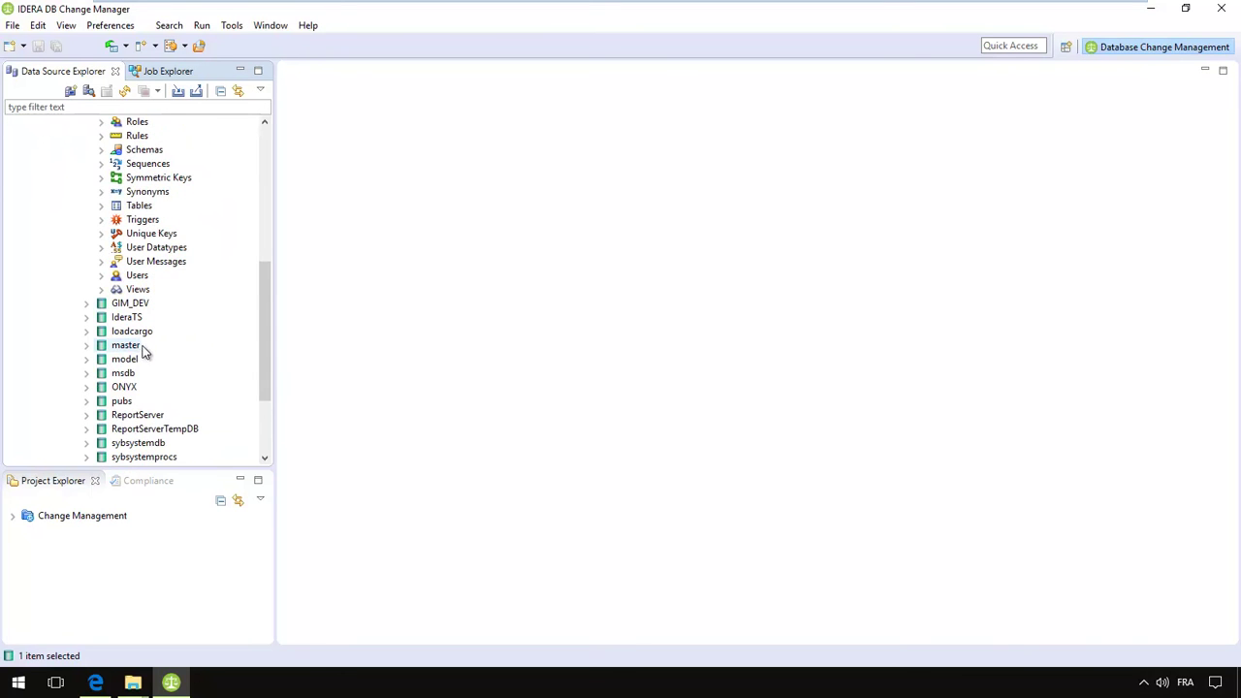
Examine the remaining databases, server objects and schema job categories of ETFRSQL2012, and collapse its Database Objects node.
{"action": "scroll", "coordinate": [156, 359], "scroll_direction": "down", "scroll_amount": 3}
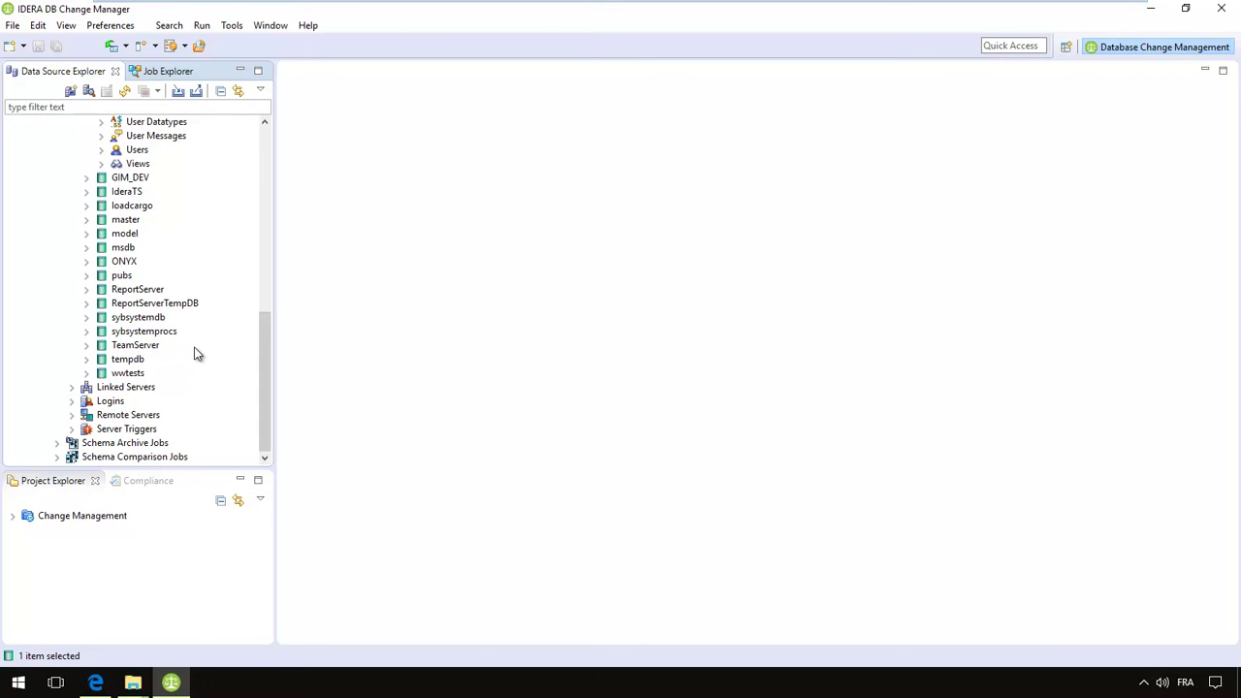
{"action": "left_click", "coordinate": [126, 443]}
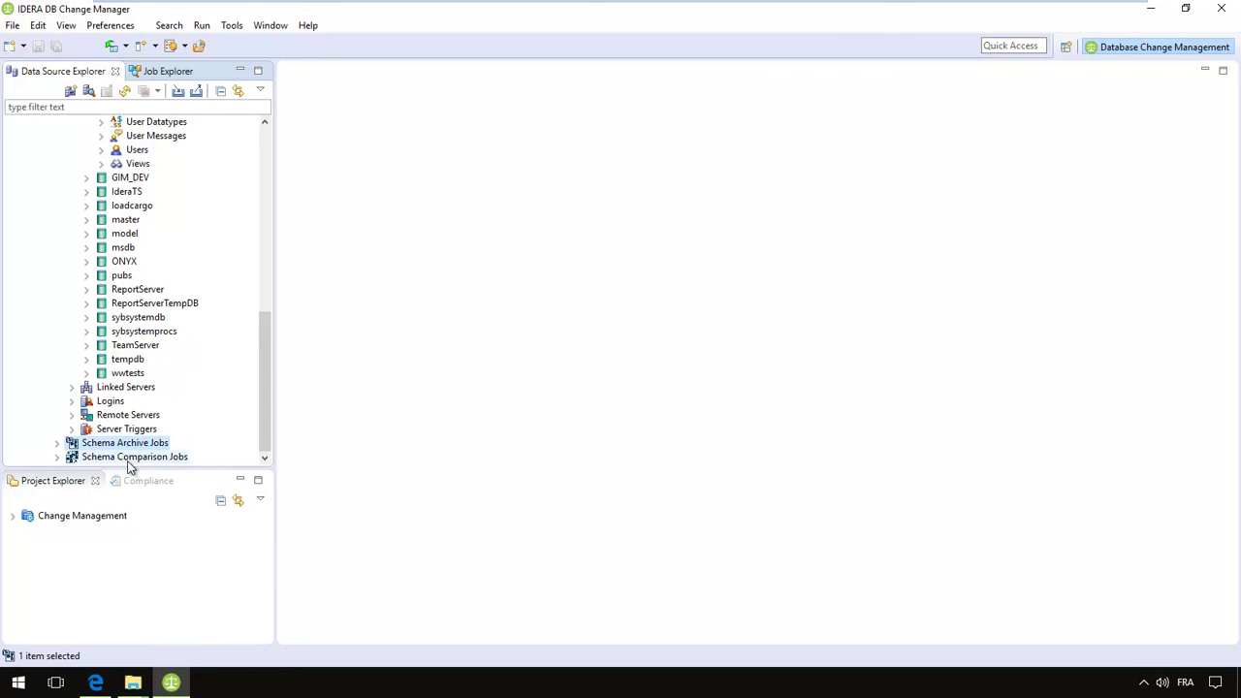
{"action": "left_click", "coordinate": [256, 263]}
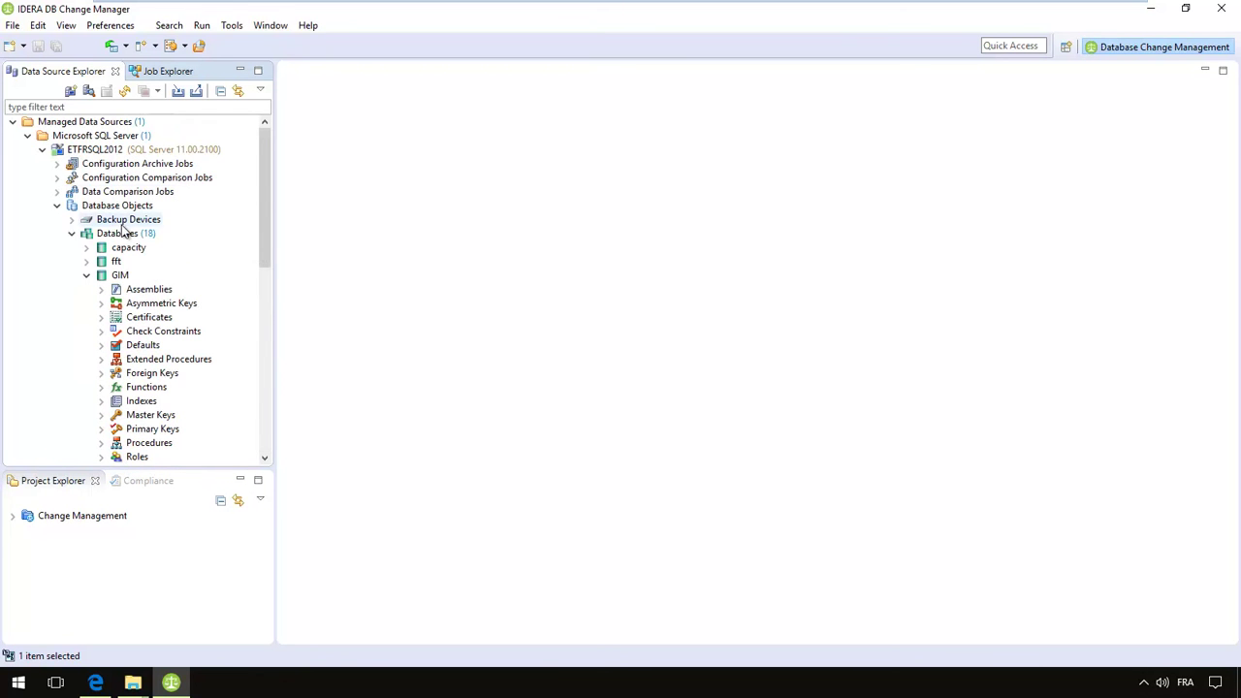
{"action": "left_click", "coordinate": [56, 204]}
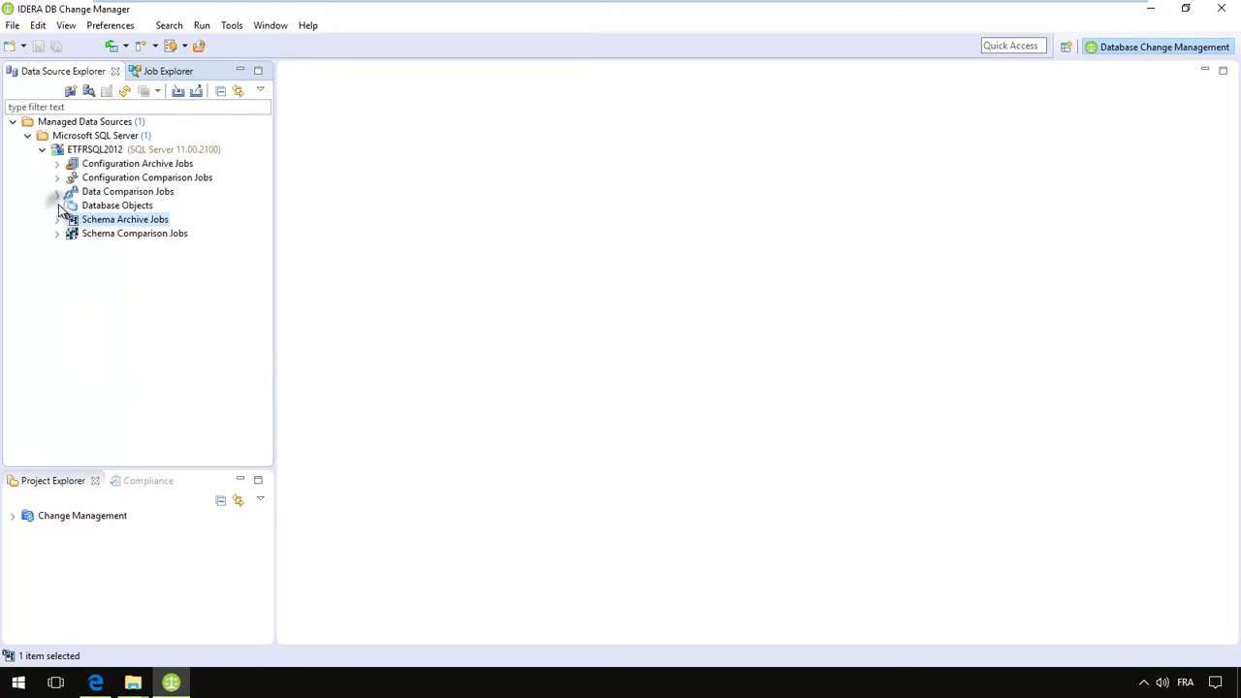
Create a new configuration archive job for ETFRSQL2012 and review its refinements, options and notification settings.
{"action": "right_click", "coordinate": [132, 165]}
{"action": "left_click", "coordinate": [201, 180]}
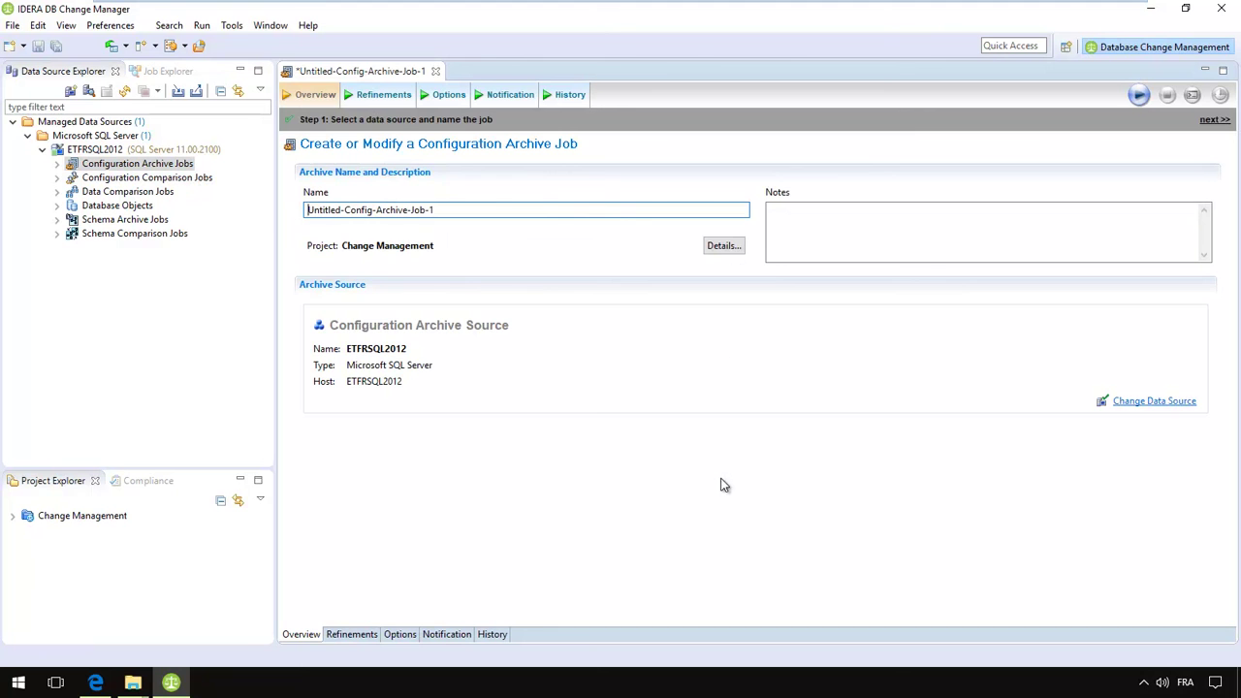
{"action": "left_click", "coordinate": [411, 97]}
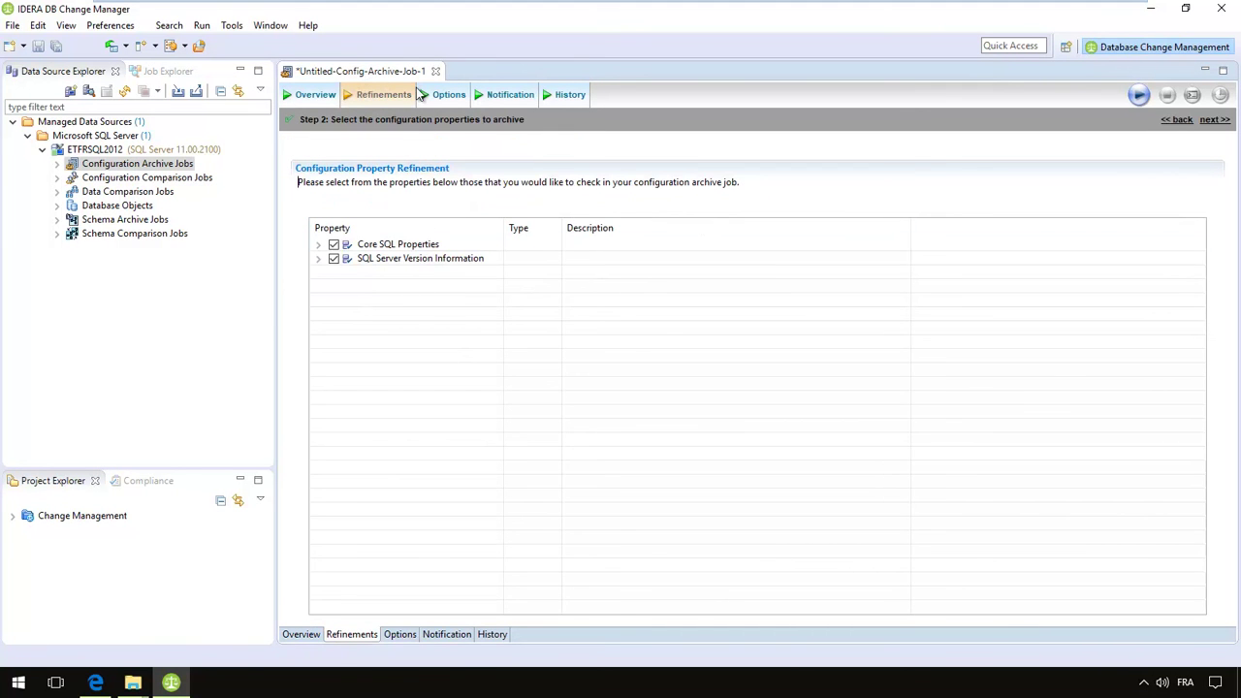
{"action": "left_click", "coordinate": [448, 94]}
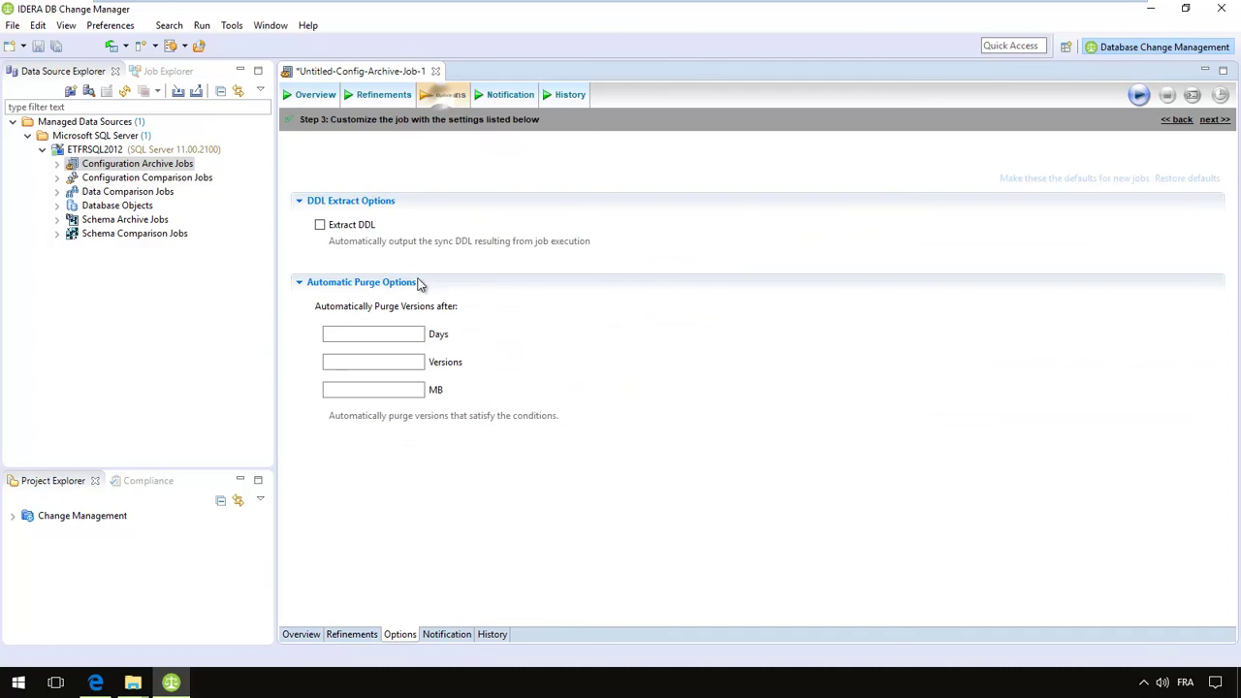
{"action": "left_click", "coordinate": [509, 95]}
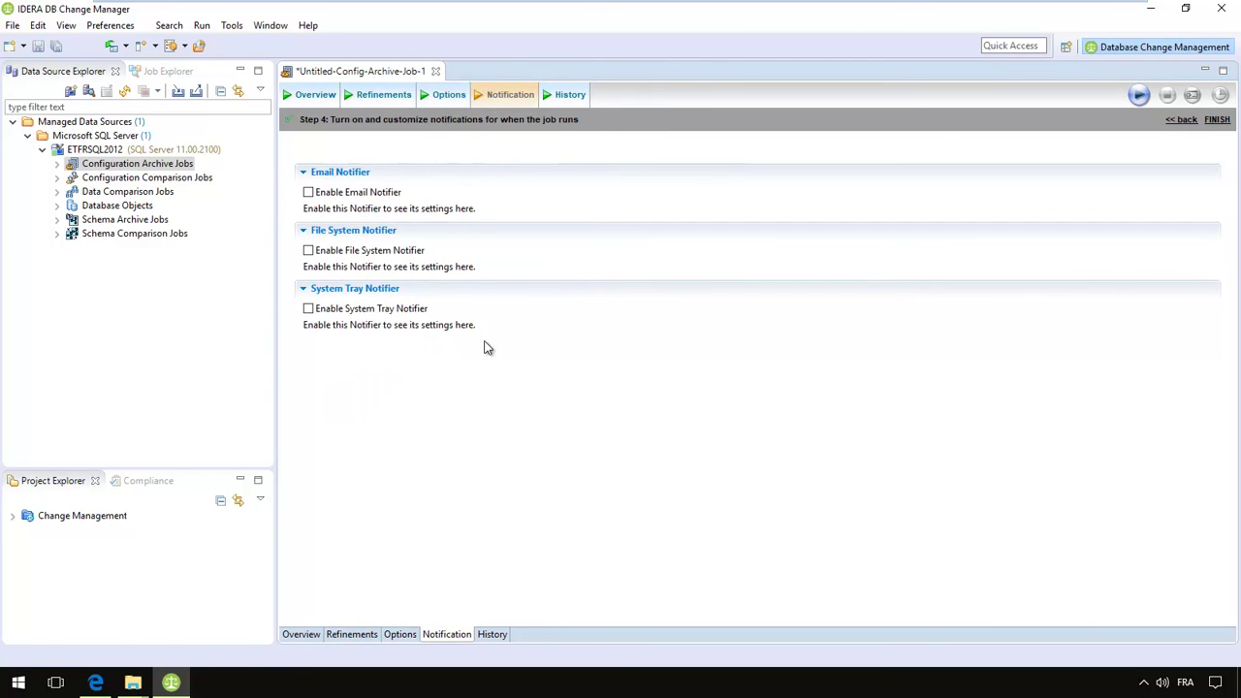
Run the configuration archive job and look through the archived properties in its results.
{"action": "left_click", "coordinate": [1145, 103]}
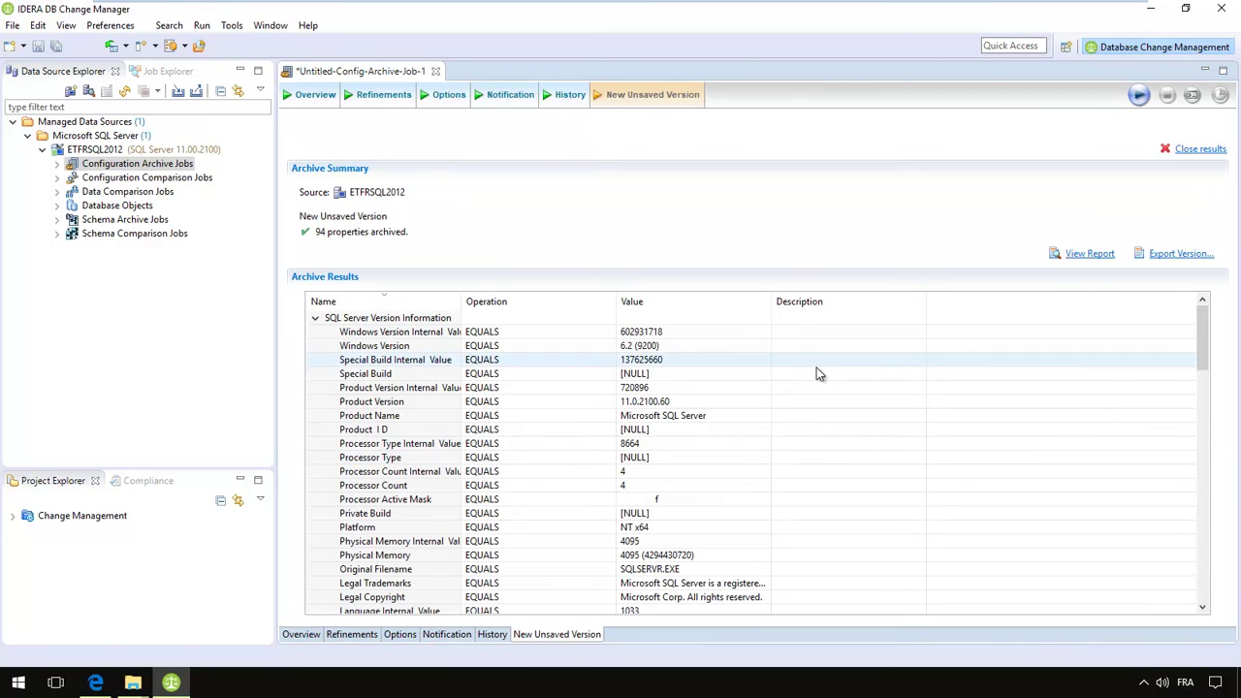
{"action": "left_click_drag", "start_coordinate": [1202, 340], "coordinate": [1191, 647]}
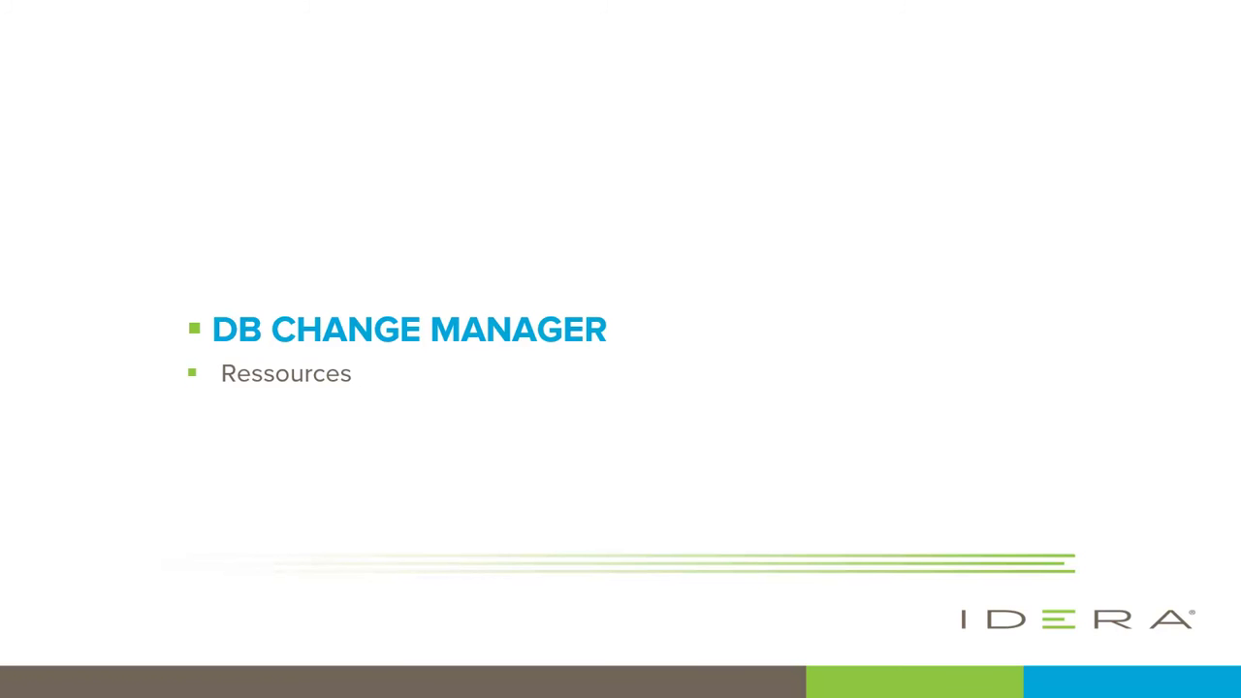
{"action": "key", "text": "Right"}
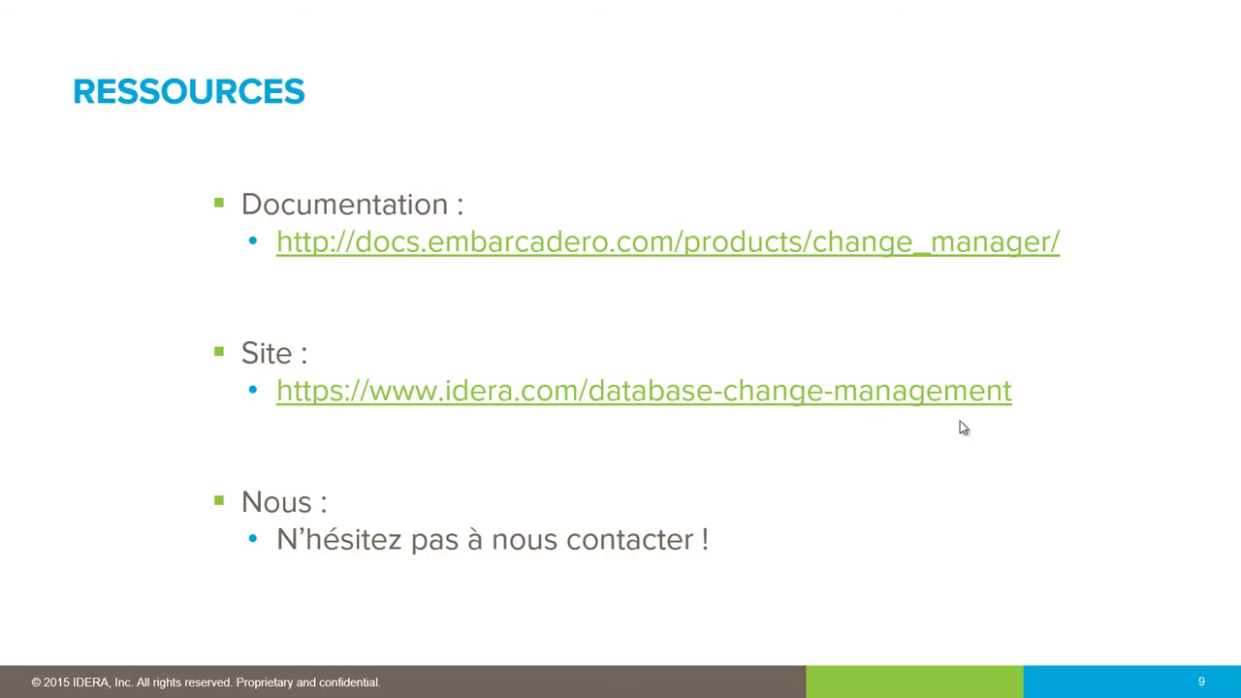
{"action": "left_click", "coordinate": [939, 372]}
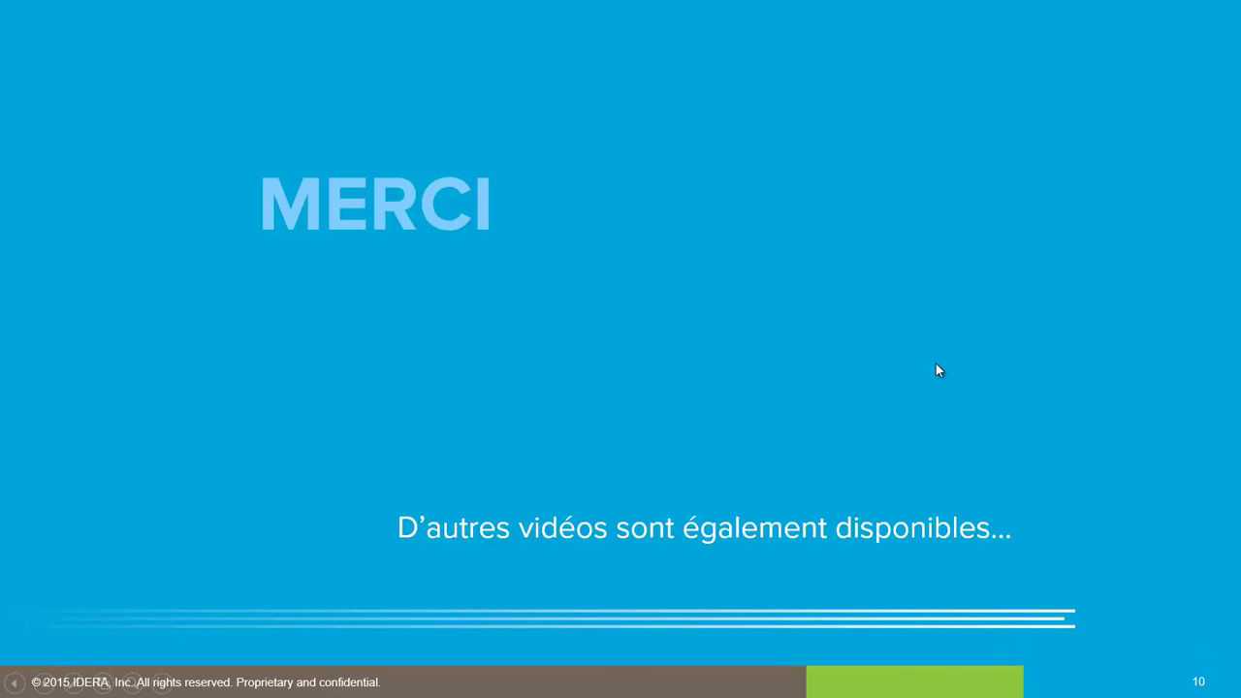